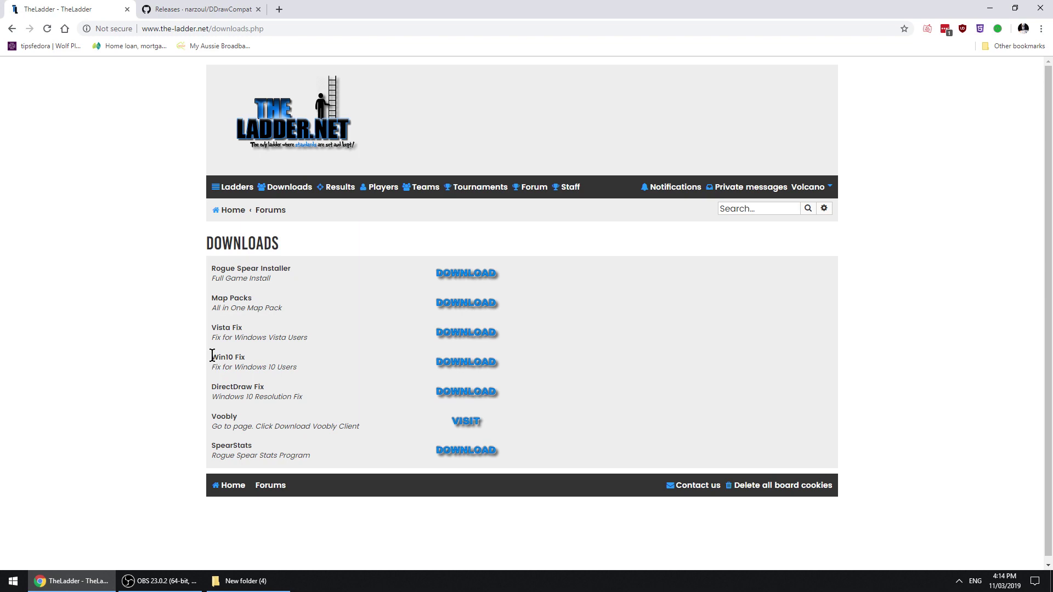
Examine the Win10 Fix and DirectDraw Fix entries on the downloads page
{"action": "left_click_drag", "start_coordinate": [211, 356], "coordinate": [298, 367]}
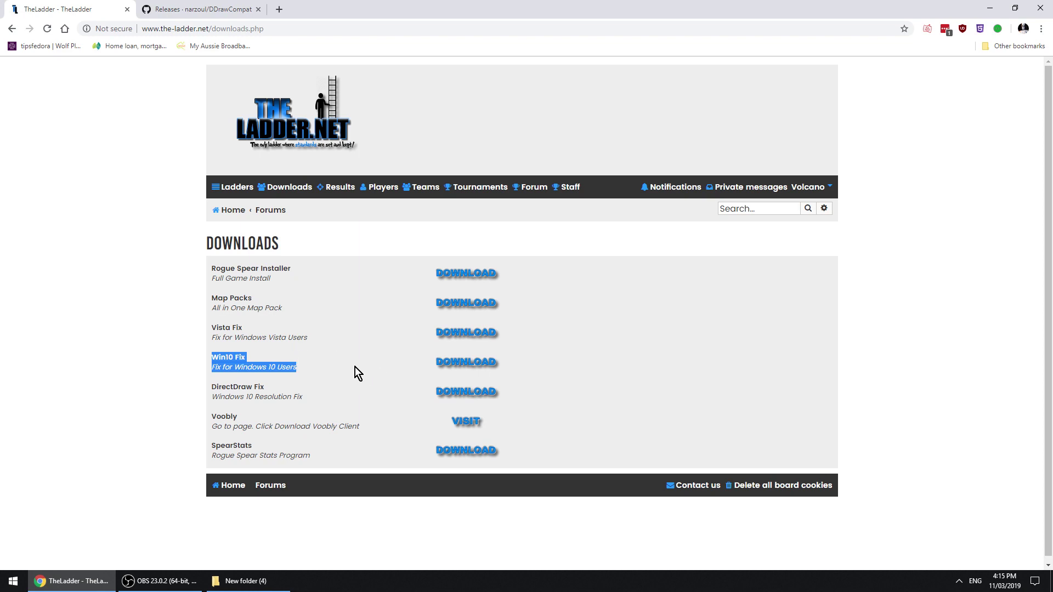
{"action": "left_click_drag", "start_coordinate": [214, 384], "coordinate": [287, 395]}
{"action": "left_click", "coordinate": [347, 401]}
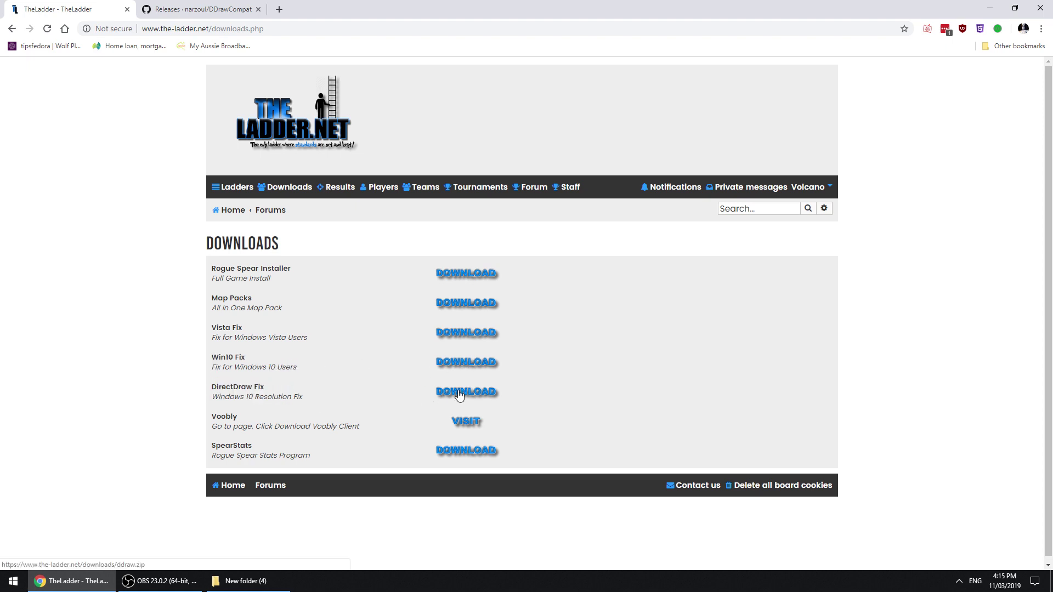
Run the RS2018Win10.exe installer from the desktop and start the Rogue Spear installation
{"action": "left_click", "coordinate": [82, 581]}
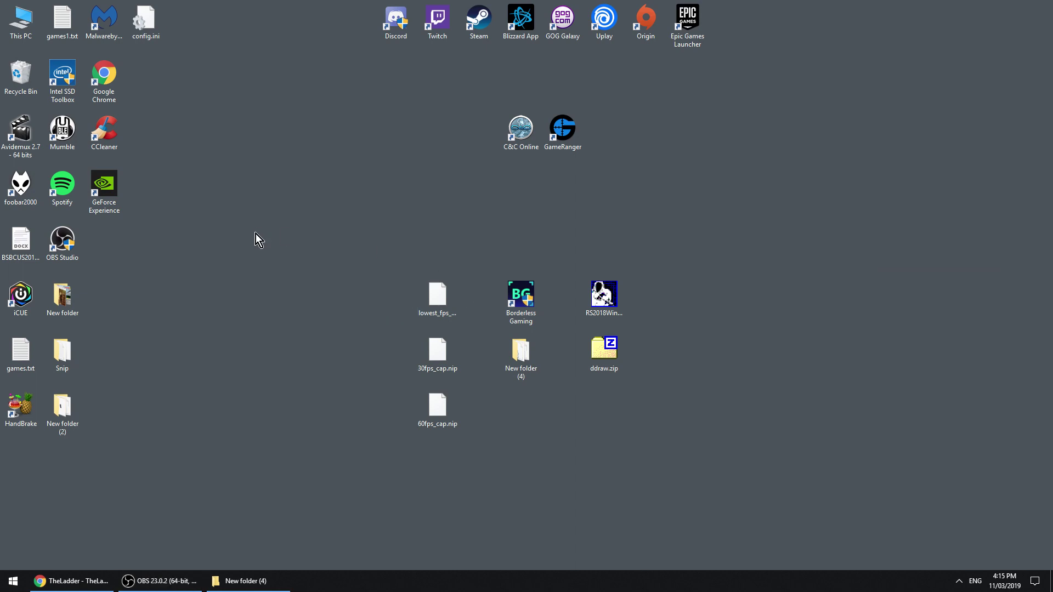
{"action": "left_click", "coordinate": [603, 296]}
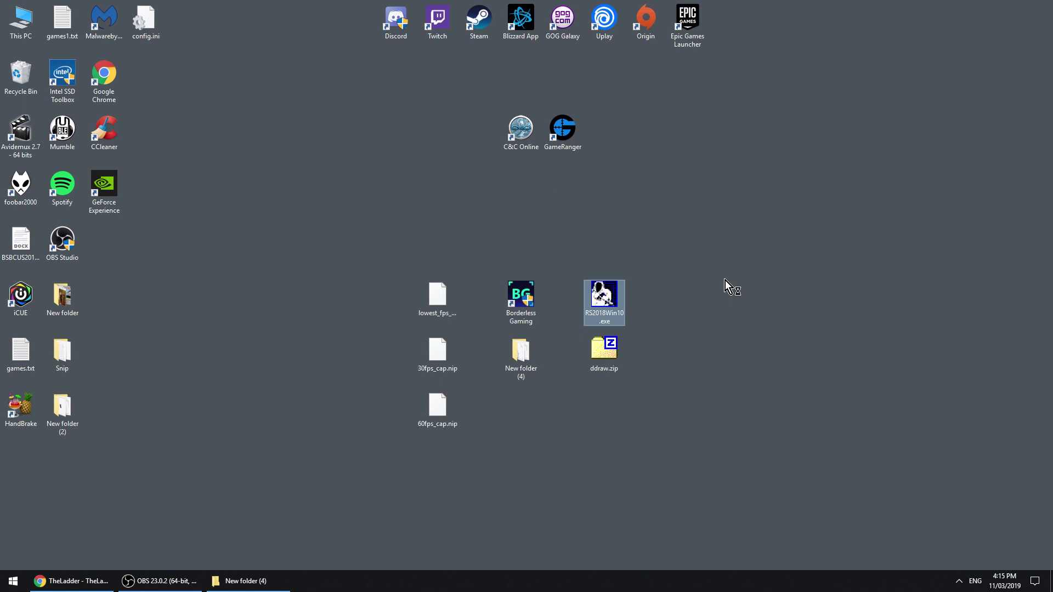
{"action": "key", "text": "Return"}
{"action": "left_click", "coordinate": [598, 380]}
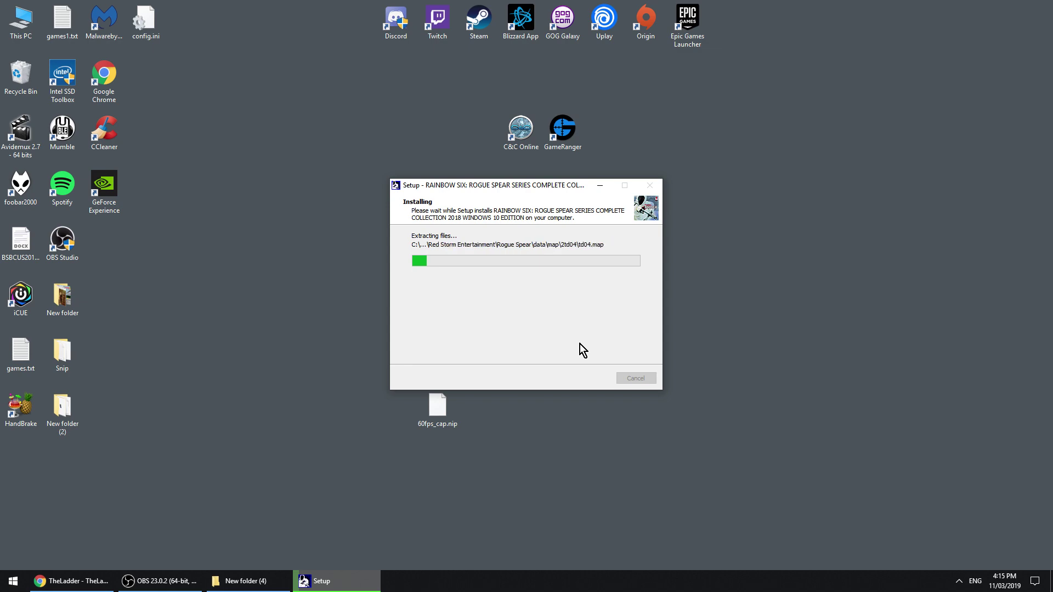
Switch to Chrome and view the DDrawCompat releases page on GitHub
{"action": "left_click", "coordinate": [103, 588]}
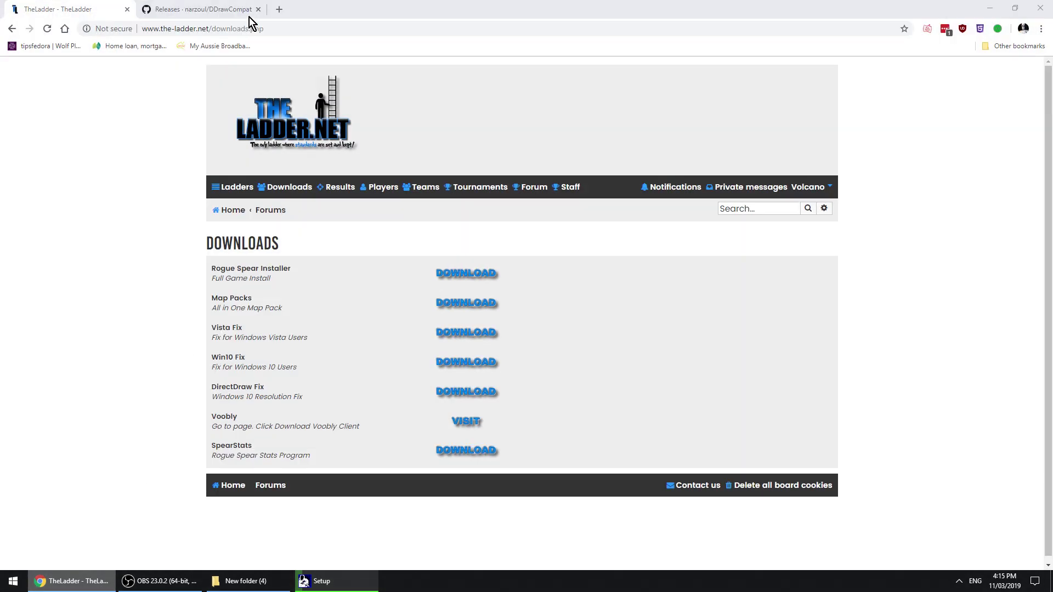
{"action": "left_click", "coordinate": [209, 9]}
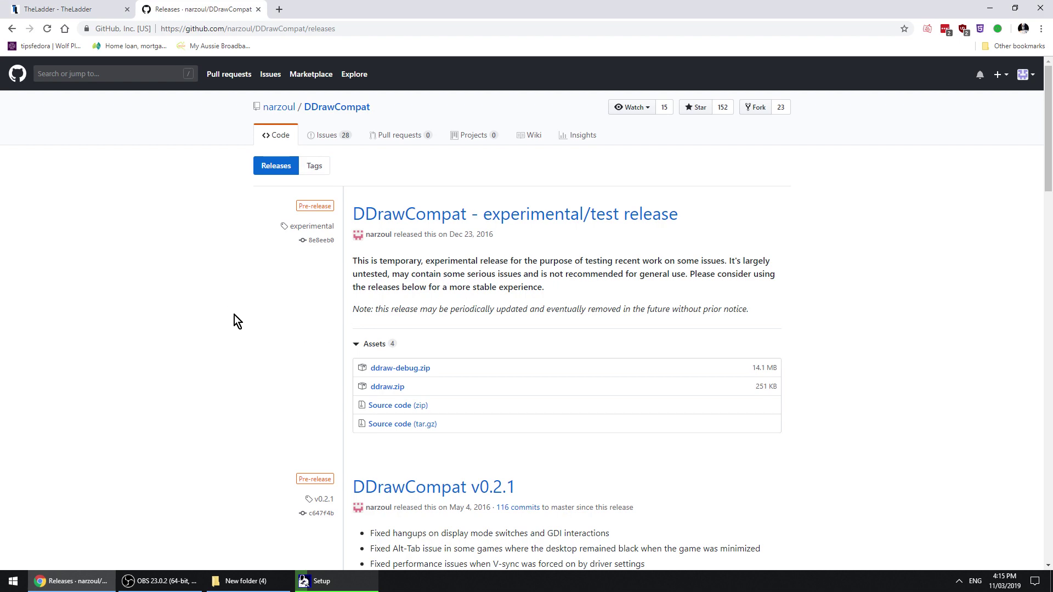
{"action": "left_click", "coordinate": [72, 581]}
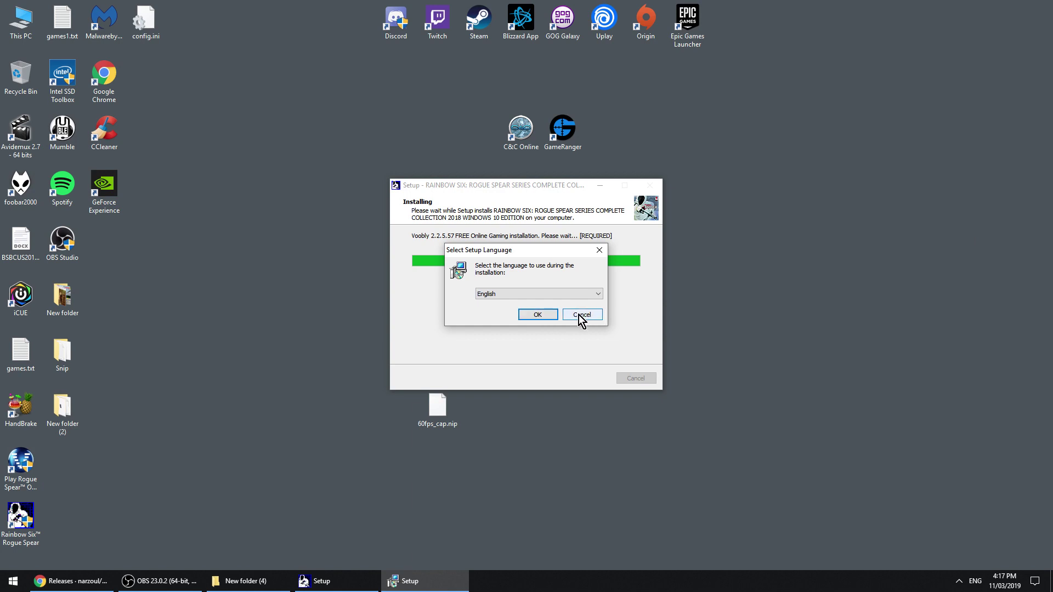
Skip the Voobly installation and finish the Rogue Spear setup without registering a Voobly account
{"action": "left_click", "coordinate": [582, 315]}
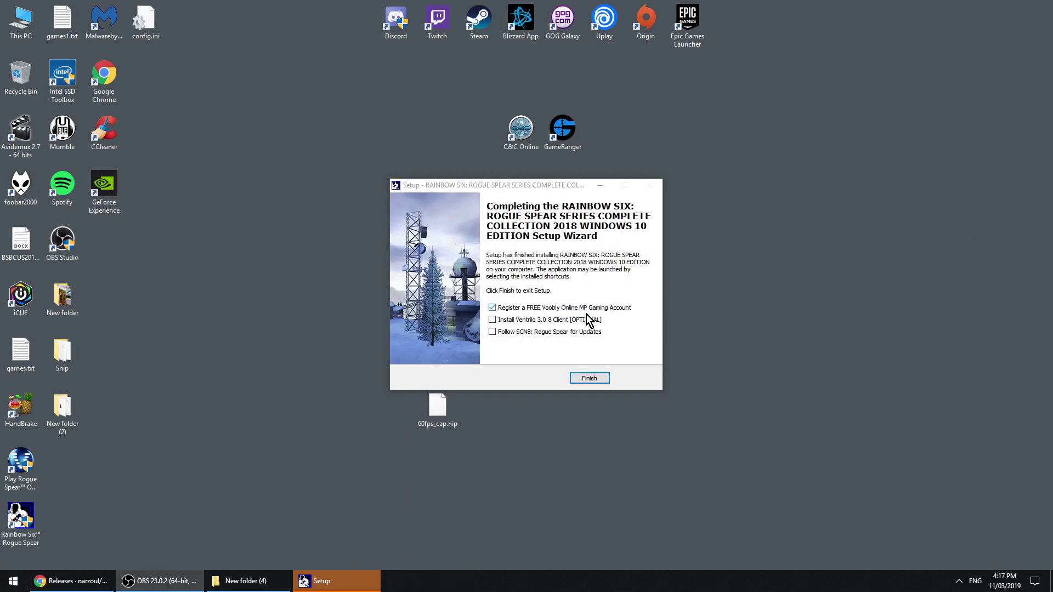
{"action": "left_click", "coordinate": [552, 310]}
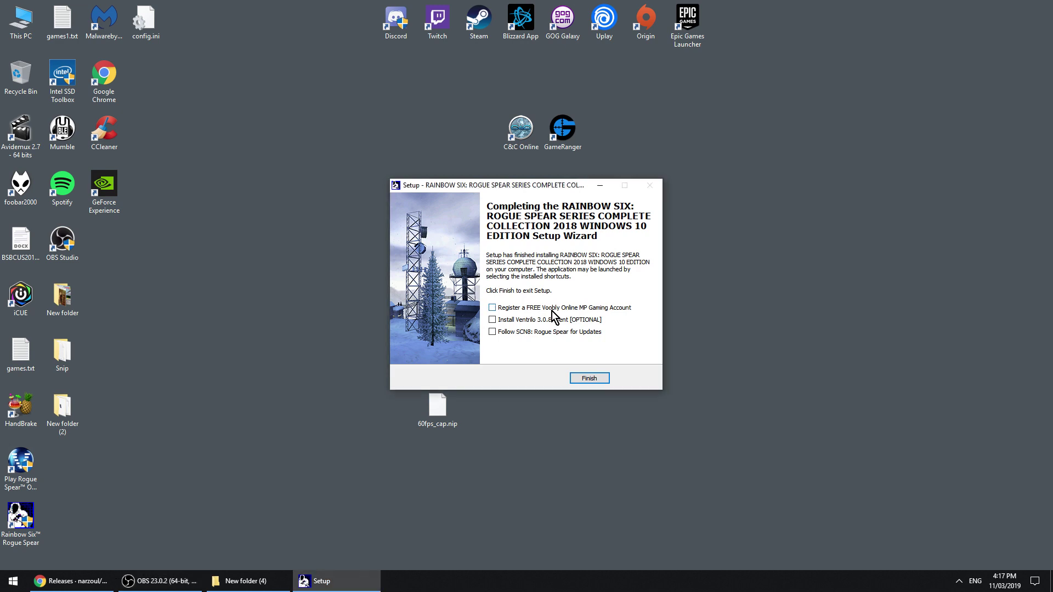
{"action": "left_click", "coordinate": [596, 380]}
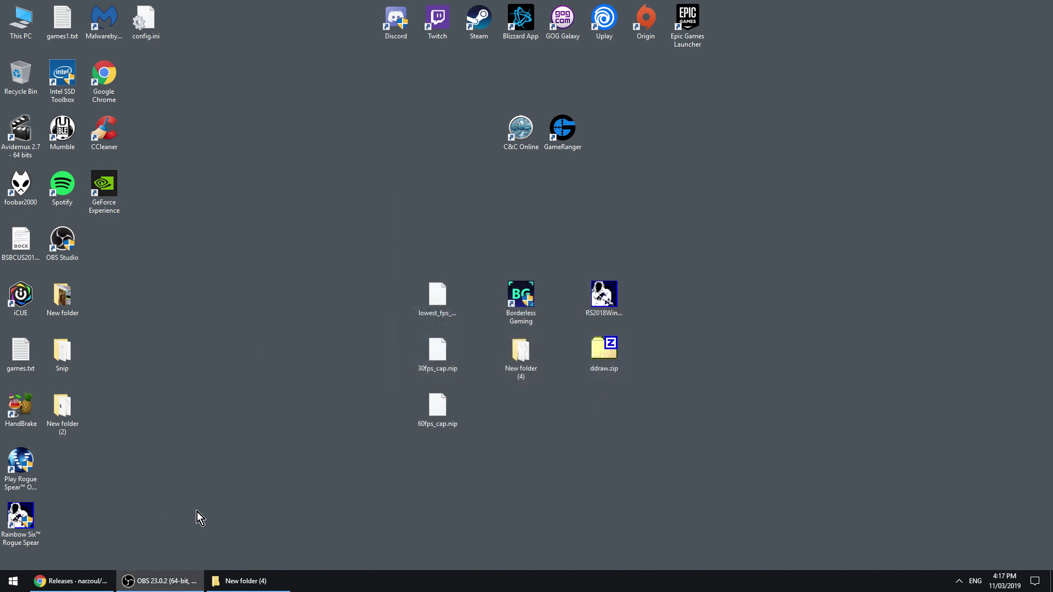
Open the install folder behind the Rainbow Six Rogue Spear desktop shortcut and copy ddraw.dll from ddraw.zip into it
{"action": "right_click", "coordinate": [14, 521]}
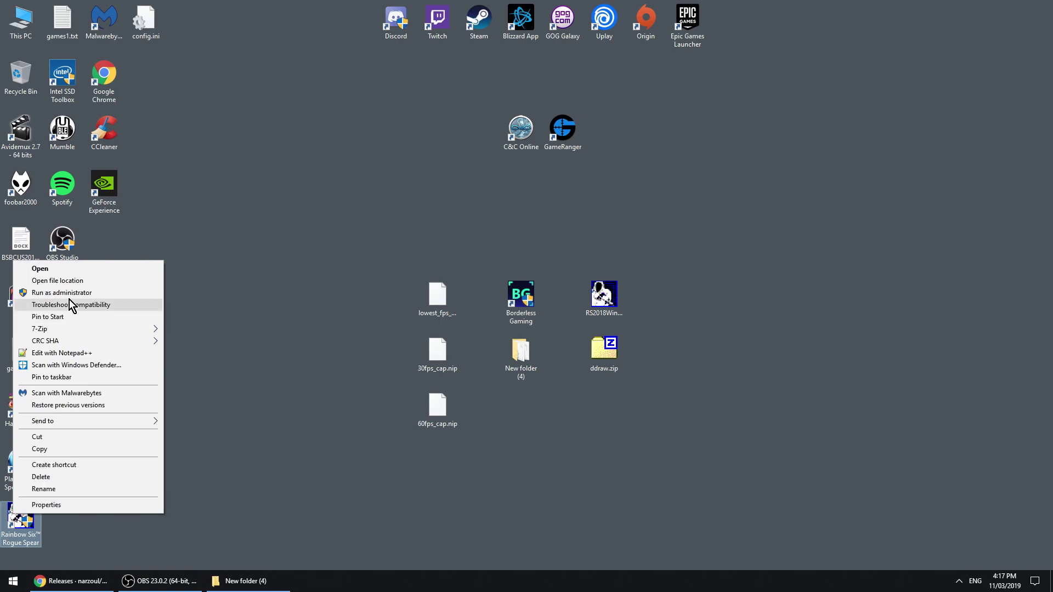
{"action": "left_click", "coordinate": [84, 283]}
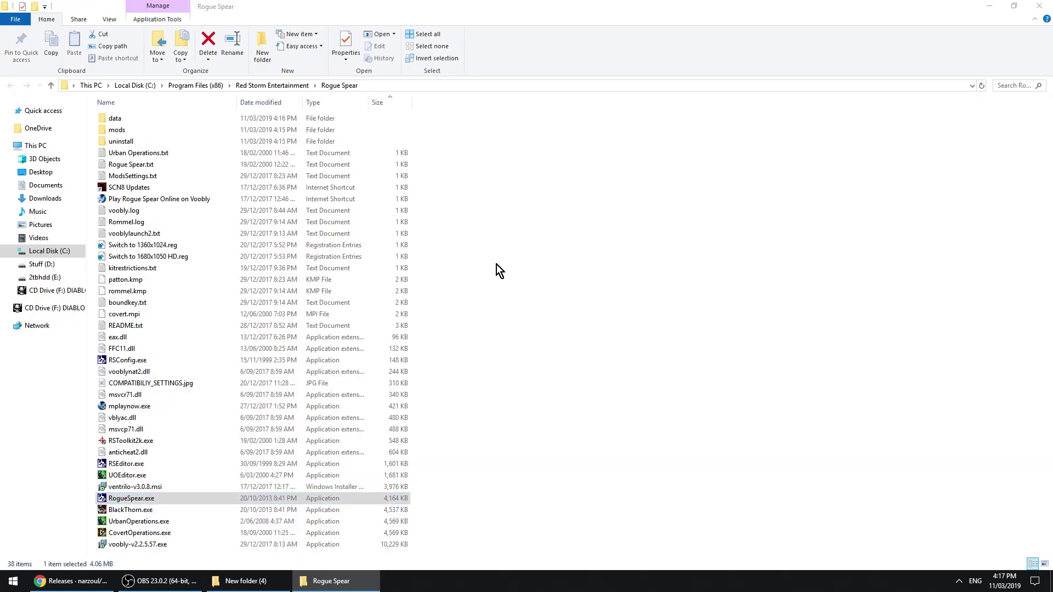
{"action": "left_click", "coordinate": [335, 581]}
{"action": "double_click", "coordinate": [601, 352]}
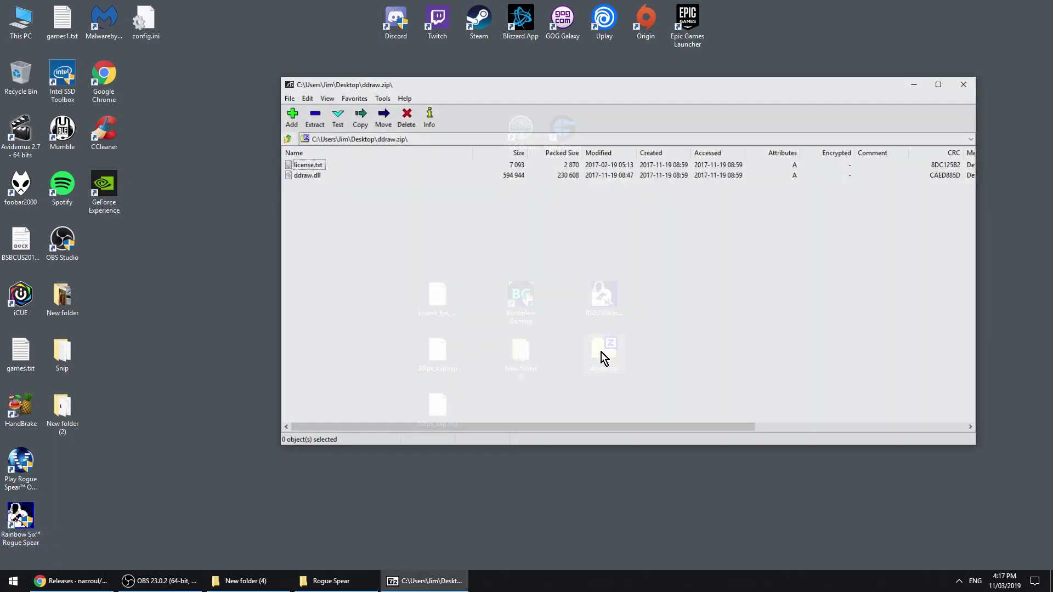
{"action": "left_click", "coordinate": [335, 581]}
{"action": "left_click", "coordinate": [458, 583]}
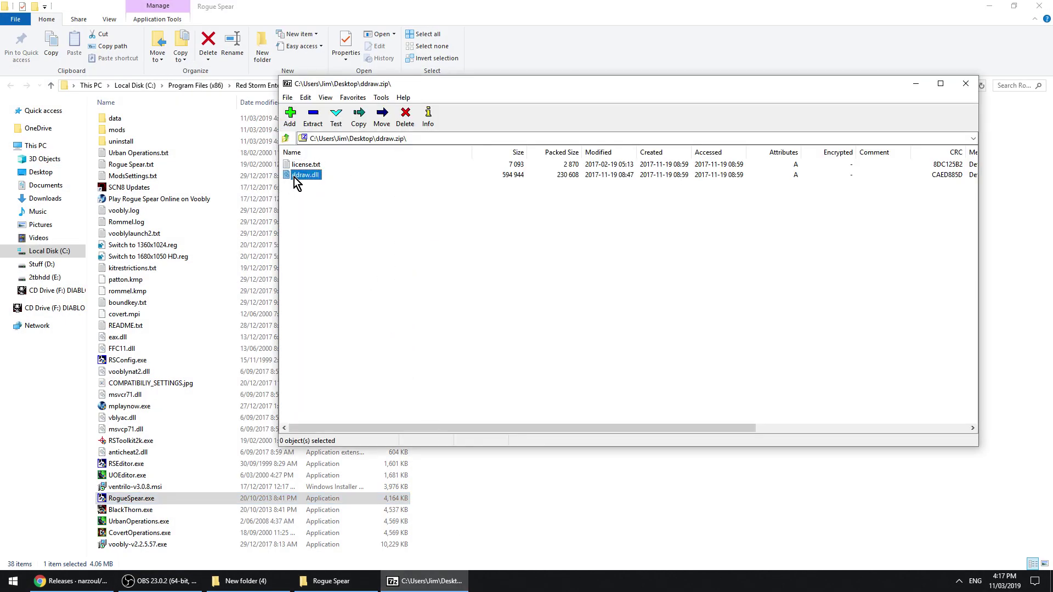
{"action": "left_click_drag", "start_coordinate": [296, 176], "coordinate": [463, 487]}
{"action": "left_click", "coordinate": [489, 219]}
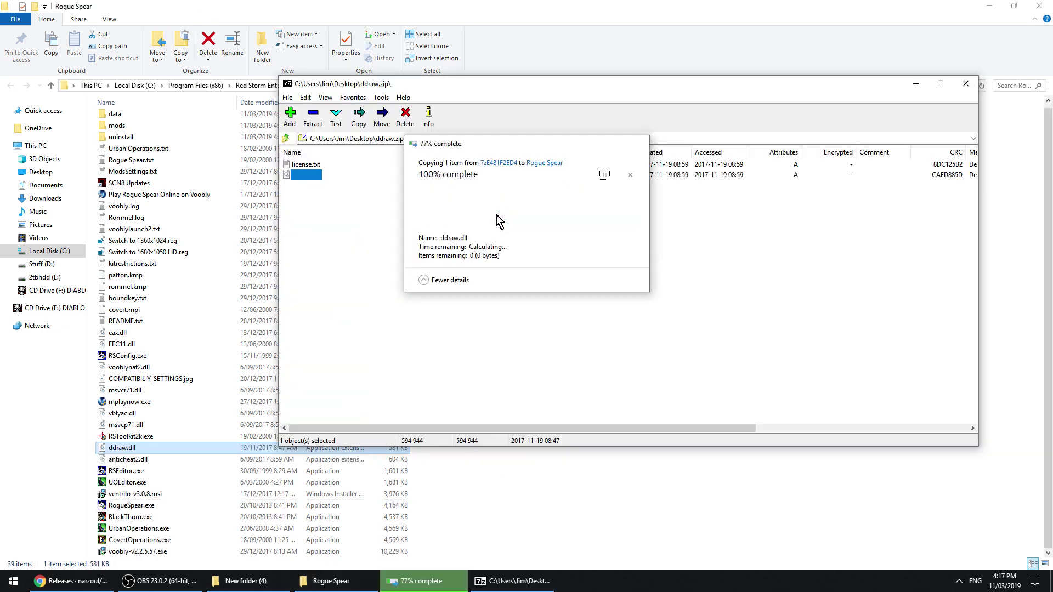
{"action": "left_click", "coordinate": [966, 87]}
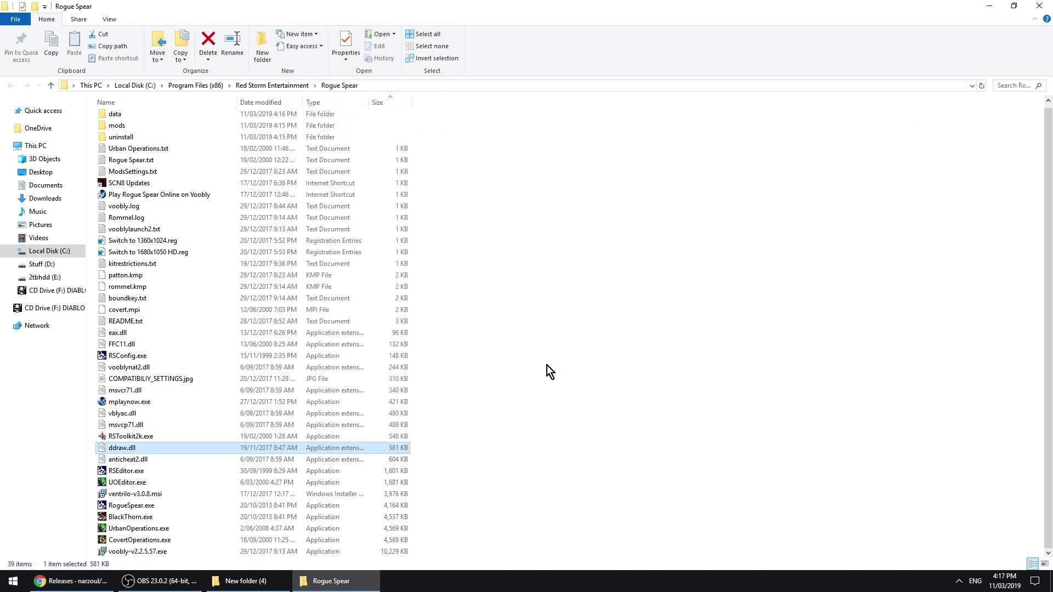
{"action": "left_click", "coordinate": [548, 365]}
Open Switch to 1360x1024.reg from the Rogue Spear folder for editing and copy its first registry key path, ending in Rogue Spear
{"action": "left_click", "coordinate": [333, 583]}
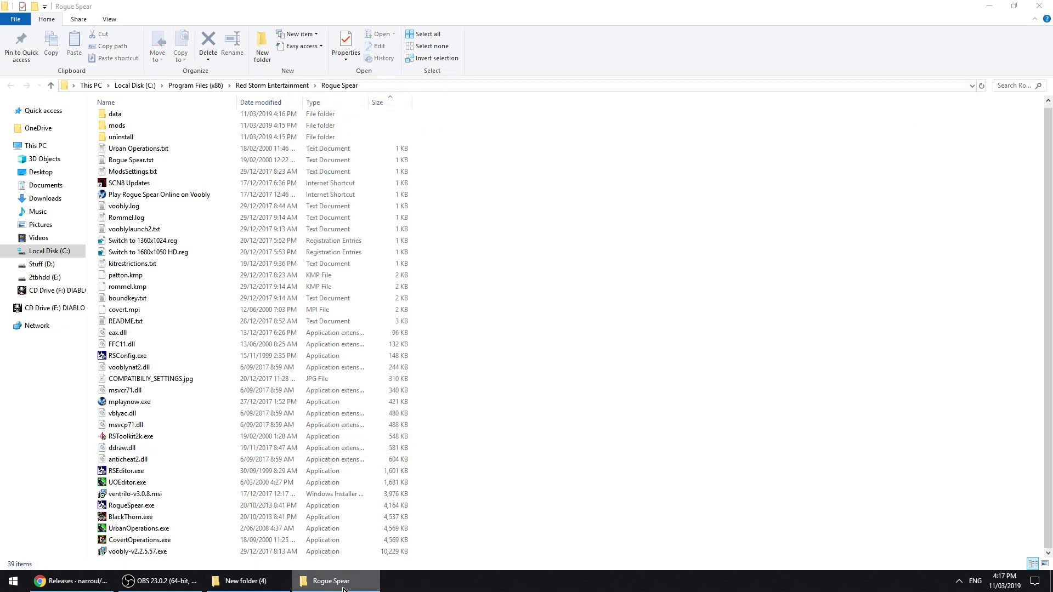
{"action": "mouse_move", "coordinate": [344, 589]}
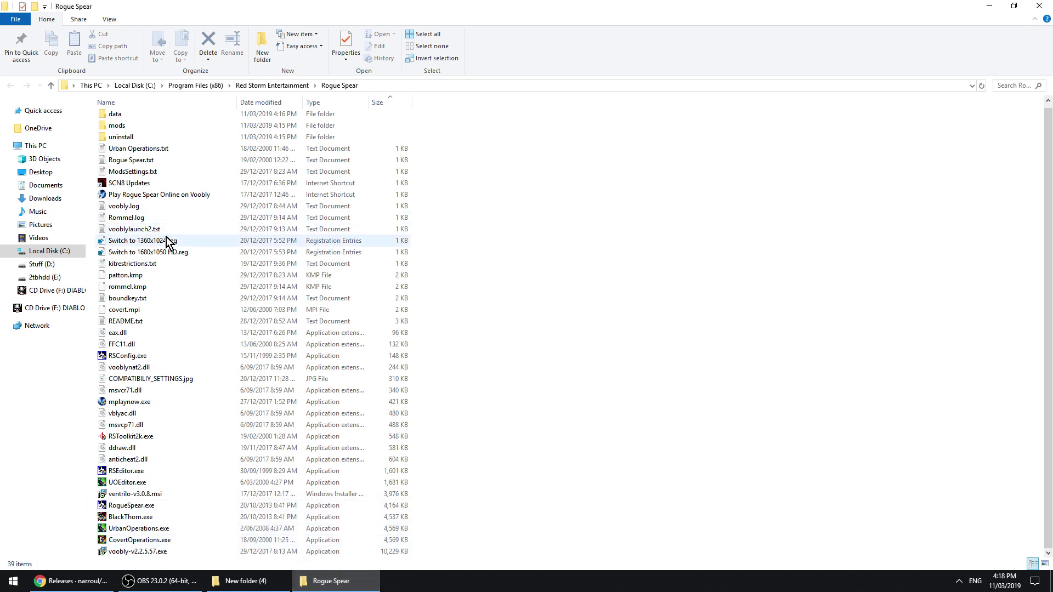
{"action": "left_click", "coordinate": [165, 242]}
{"action": "right_click", "coordinate": [166, 244]}
{"action": "left_click", "coordinate": [225, 259]}
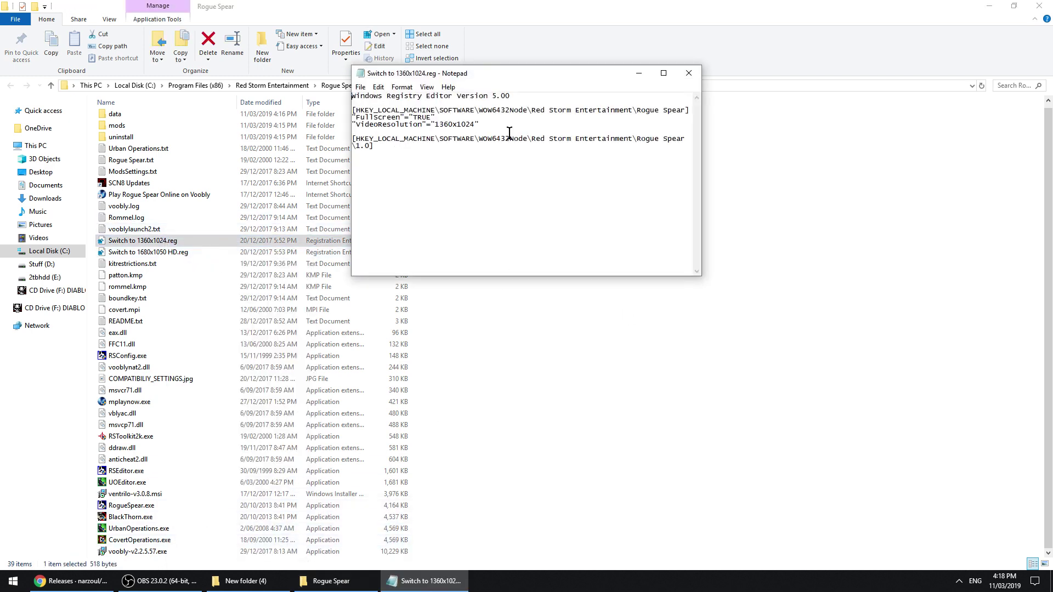
{"action": "left_click_drag", "start_coordinate": [356, 111], "coordinate": [683, 111]}
{"action": "key", "text": "ctrl+c"}
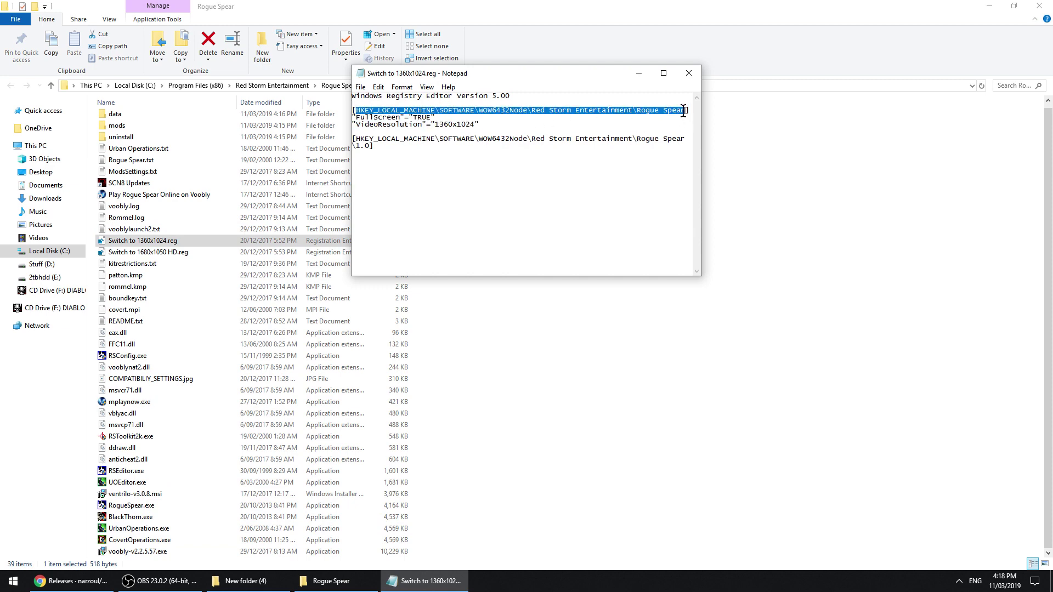
Open Registry Editor and go to the copied key HKEY_LOCAL_MACHINE\SOFTWARE\WOW6432Node\Red Storm Entertainment\Rogue Spear
{"action": "key", "text": "super"}
{"action": "type", "text": "reg"}
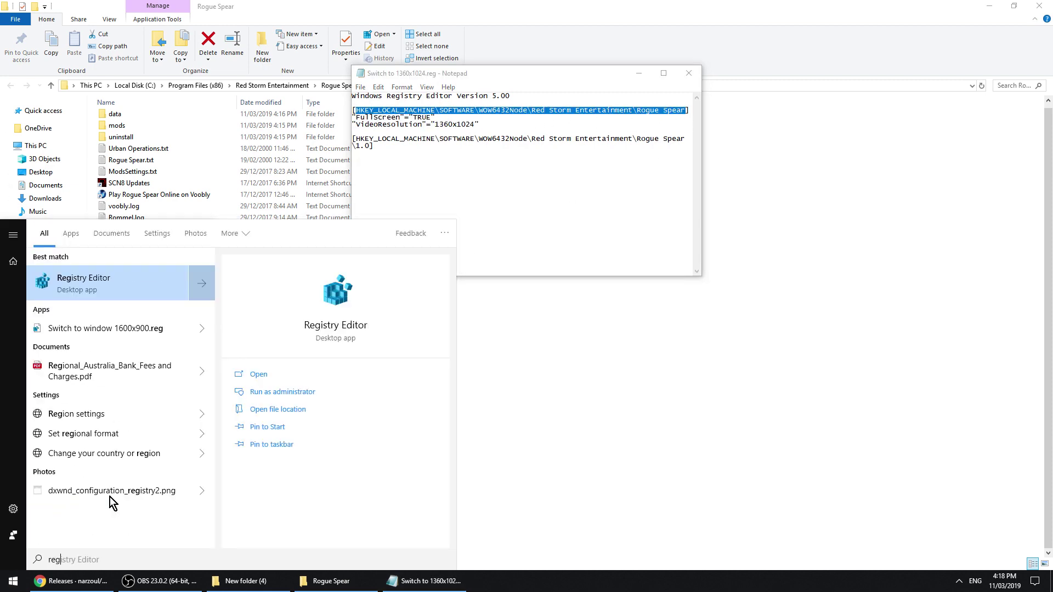
{"action": "left_click", "coordinate": [100, 281]}
{"action": "left_click", "coordinate": [293, 42]}
{"action": "left_click", "coordinate": [293, 42]}
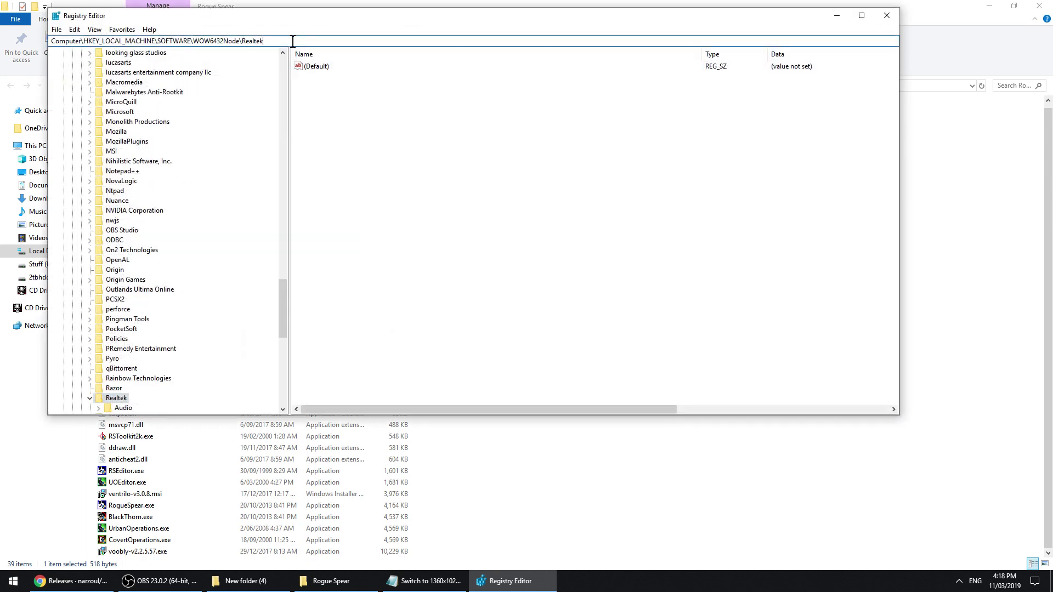
{"action": "key", "text": "ctrl+a"}
{"action": "key", "text": "ctrl+v"}
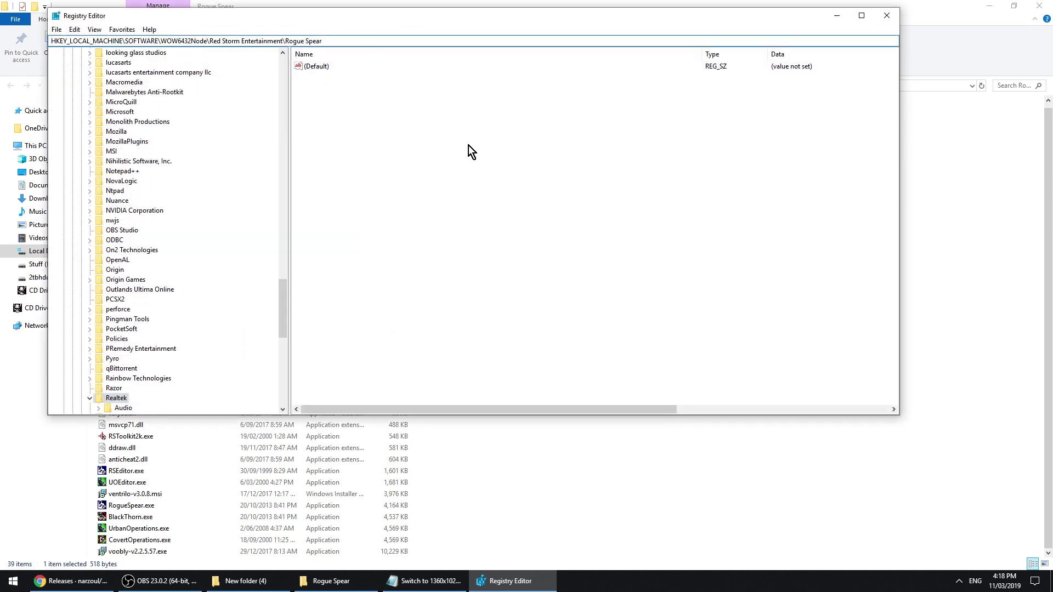
{"action": "key", "text": "Return"}
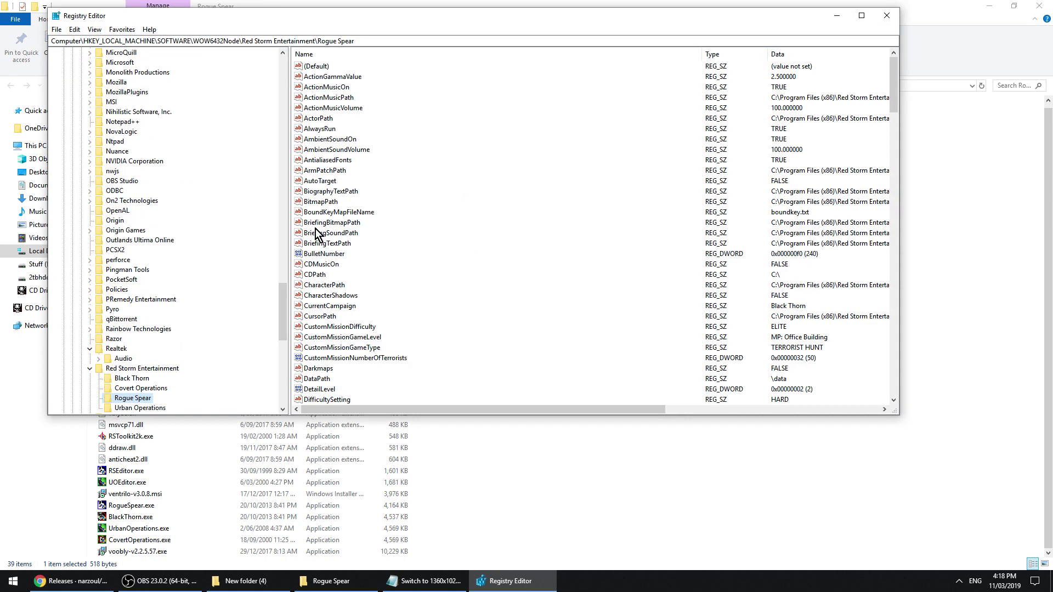
Check the data of the FullScreen value in the Rogue Spear key without editing it
{"action": "left_click", "coordinate": [324, 157]}
{"action": "key", "text": "f"}
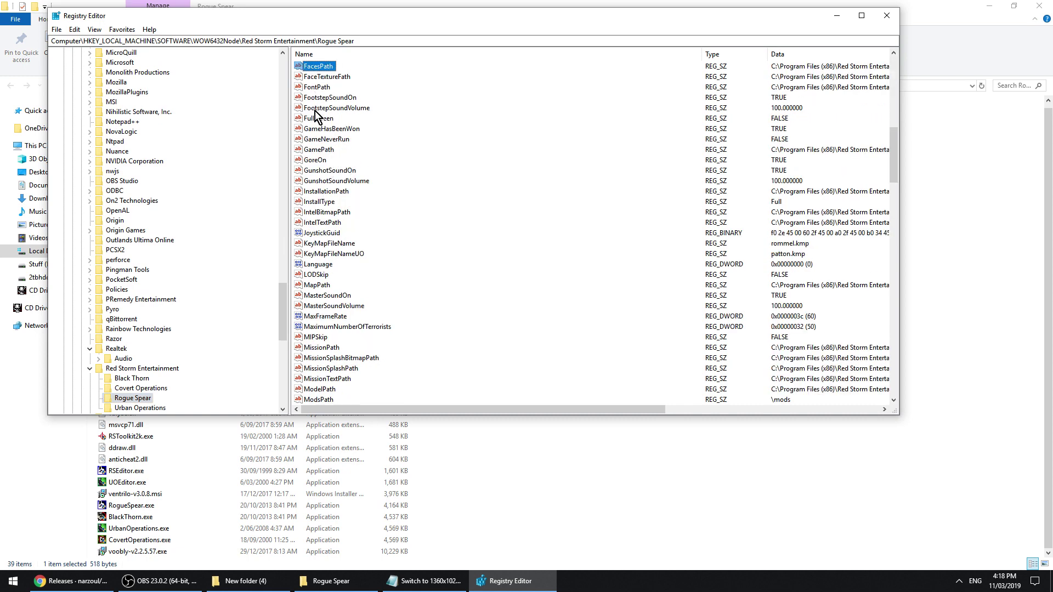
{"action": "double_click", "coordinate": [315, 120]}
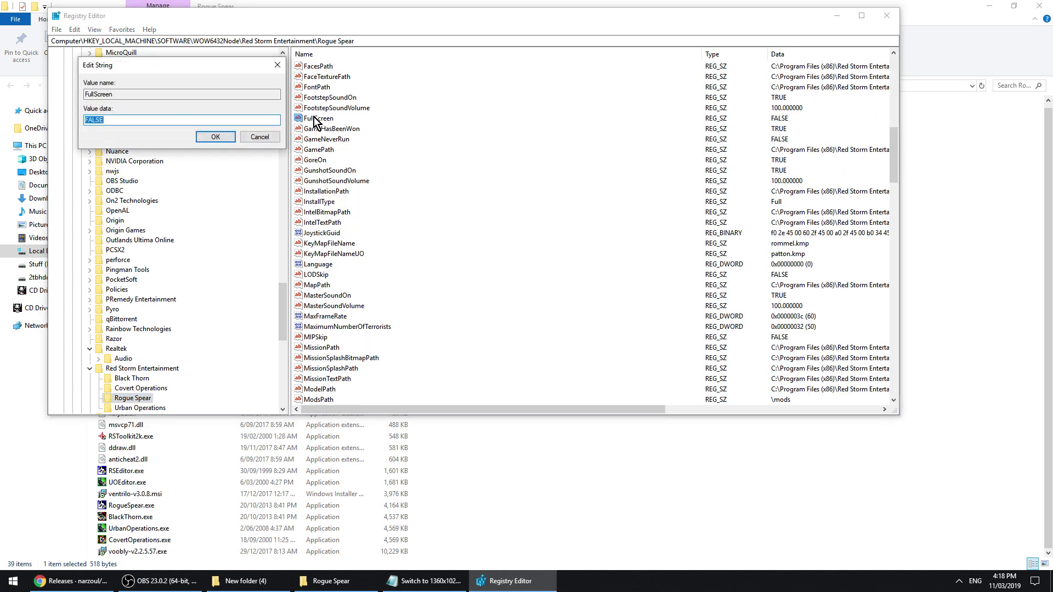
{"action": "left_click", "coordinate": [260, 137]}
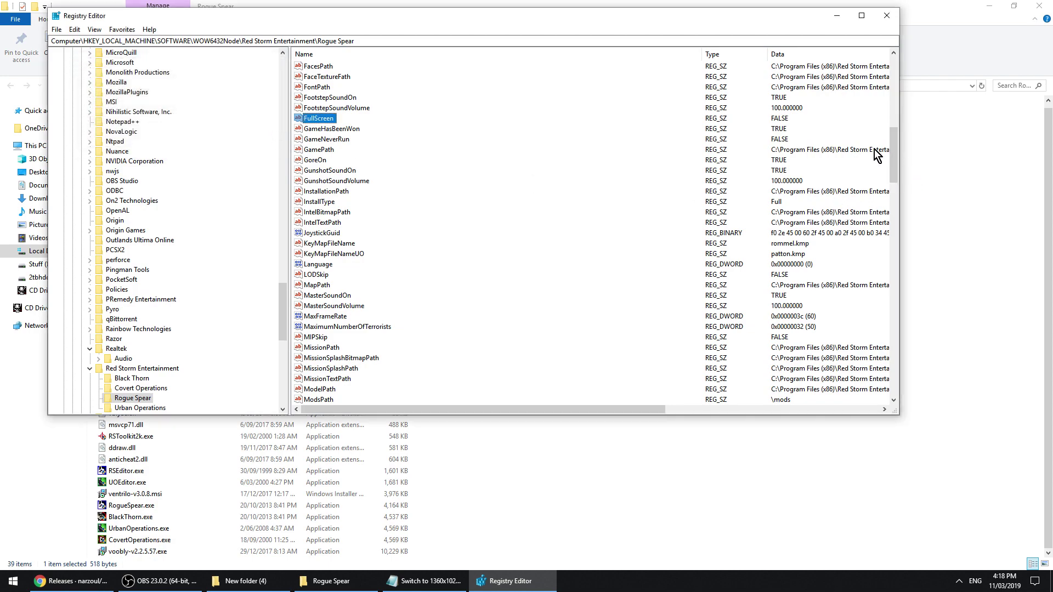
Set the VideoResolution value in the Rogue Spear key to 1600x900
{"action": "left_click_drag", "start_coordinate": [890, 159], "coordinate": [898, 383]}
{"action": "double_click", "coordinate": [327, 379]}
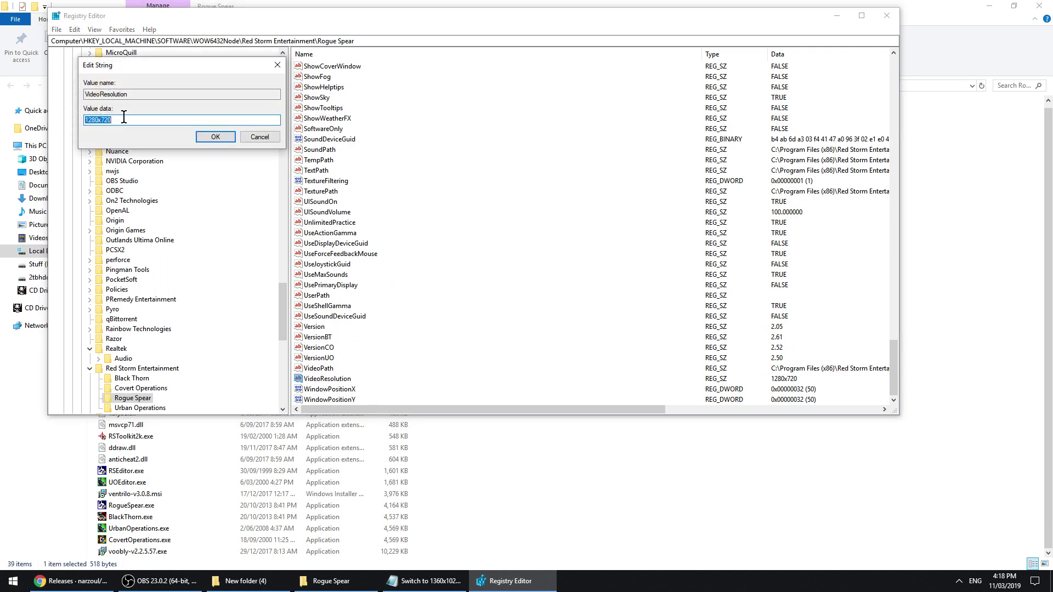
{"action": "type", "text": "1"}
{"action": "left_click", "coordinate": [204, 138]}
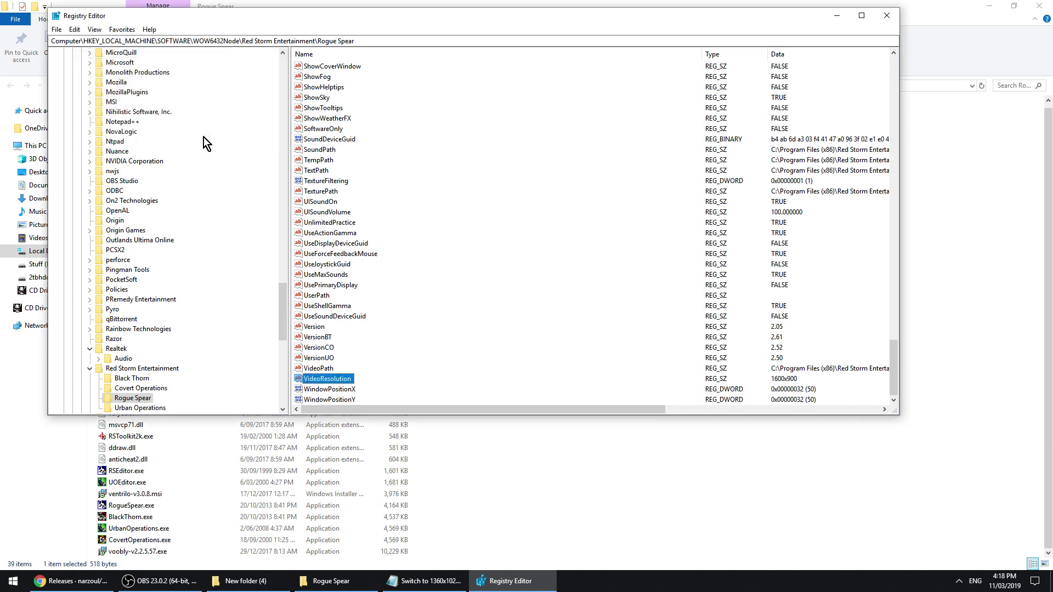
Clear the Registry Editor and folder windows out of the way and launch Rogue Spear from its desktop shortcut
{"action": "left_click", "coordinate": [834, 18]}
{"action": "left_click", "coordinate": [547, 319]}
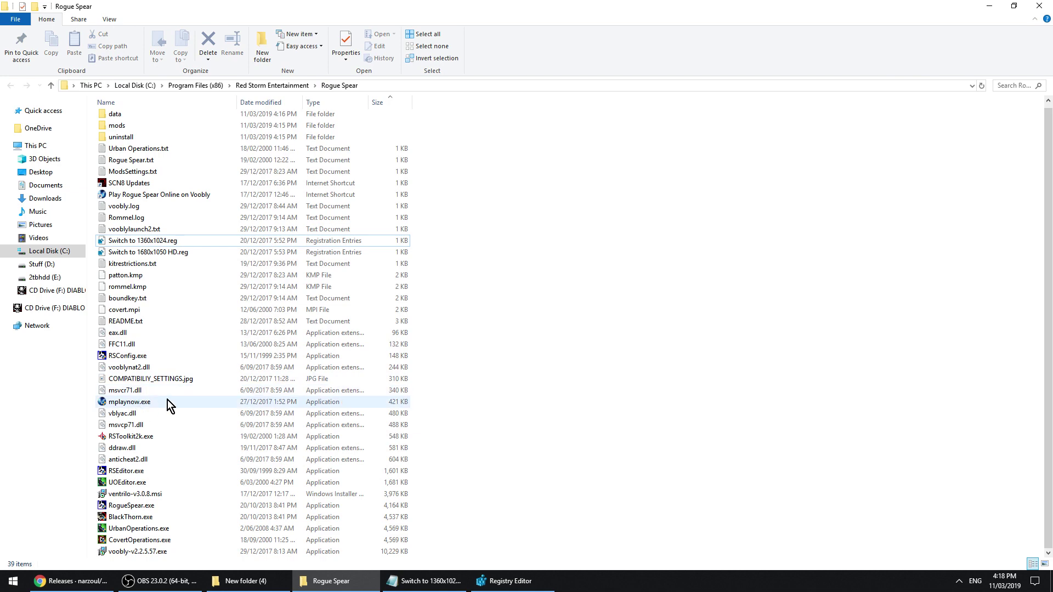
{"action": "left_click", "coordinate": [330, 581]}
{"action": "double_click", "coordinate": [34, 510]}
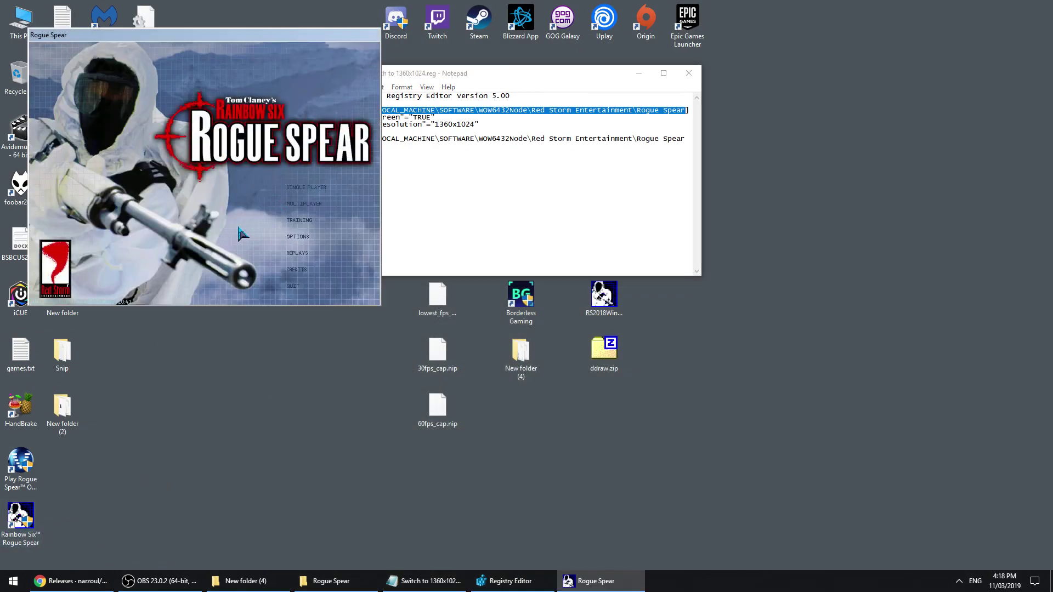
Start the training shooting range in Rogue Spear and look around to check the windowed display
{"action": "left_click", "coordinate": [300, 221]}
{"action": "key", "text": "Return"}
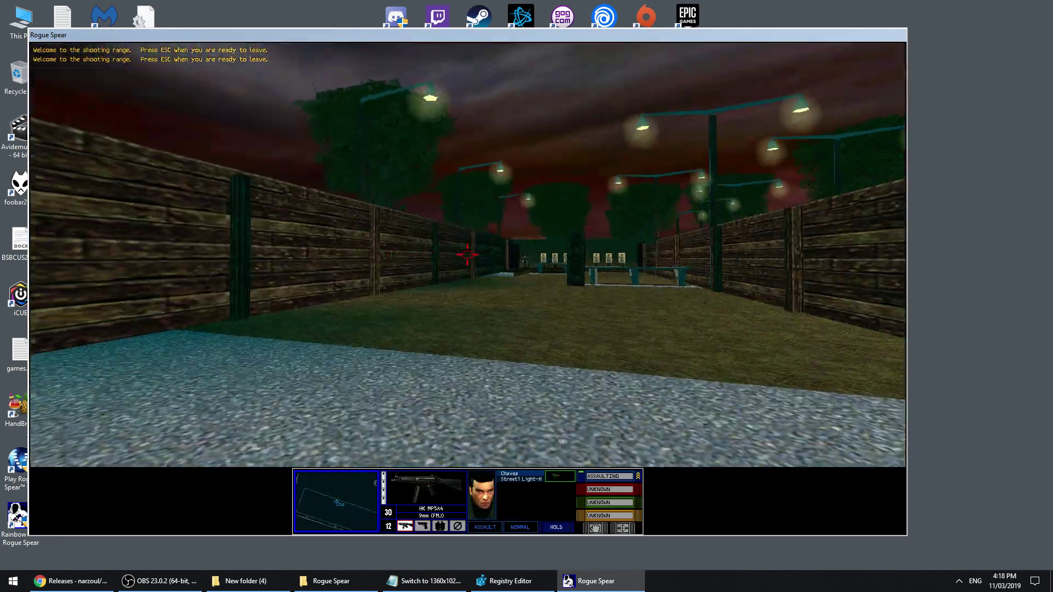
{"action": "key", "text": "Right"}
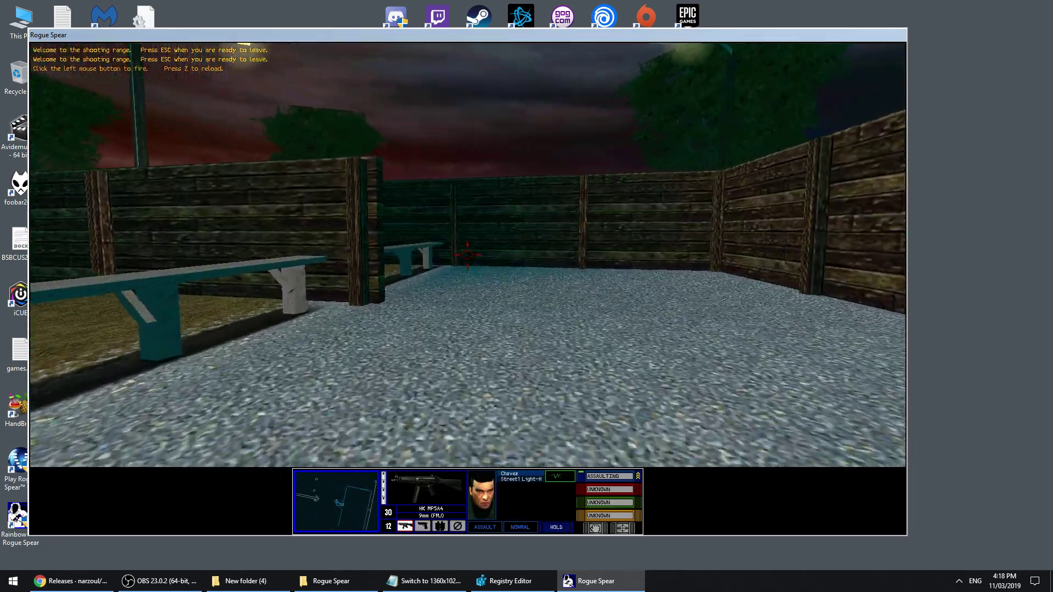
{"action": "key", "text": "Left"}
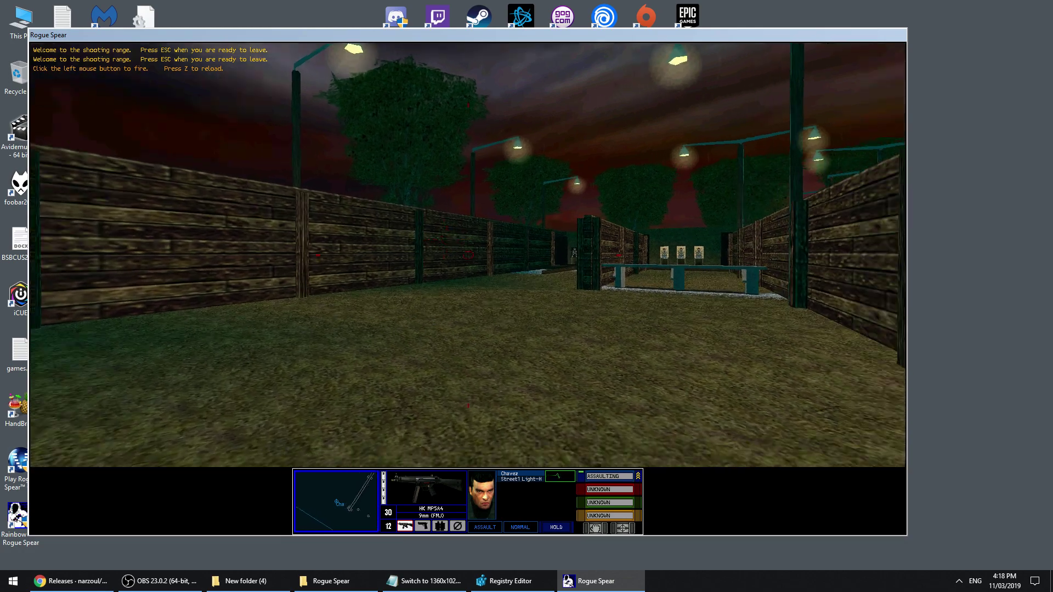
Leave the shooting range, exit Rogue Spear and close the leftover Notepad file
{"action": "key", "text": "Escape"}
{"action": "left_click", "coordinate": [477, 328]}
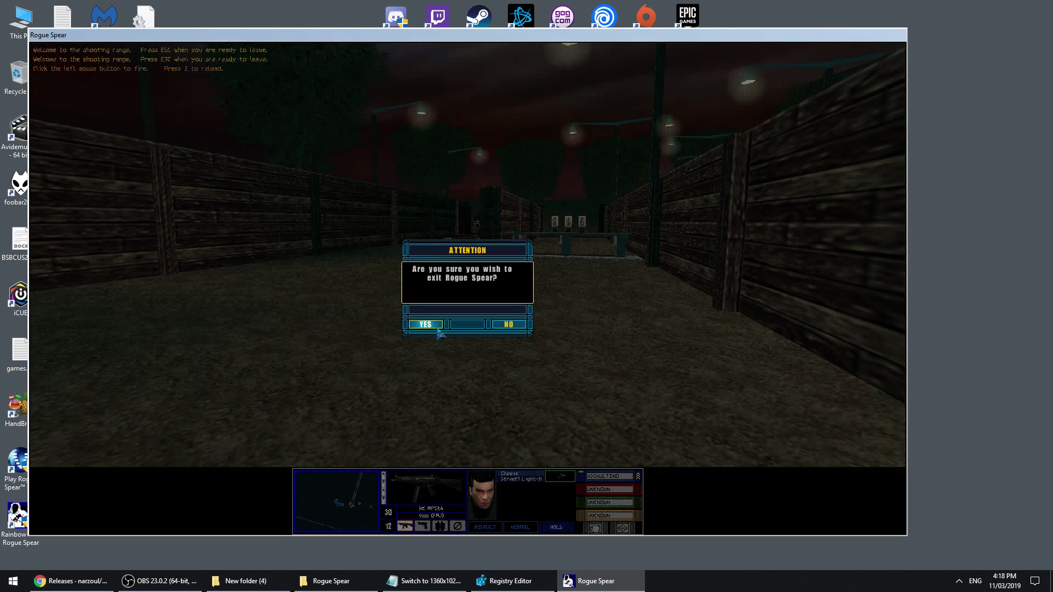
{"action": "left_click", "coordinate": [433, 325]}
{"action": "left_click", "coordinate": [688, 73]}
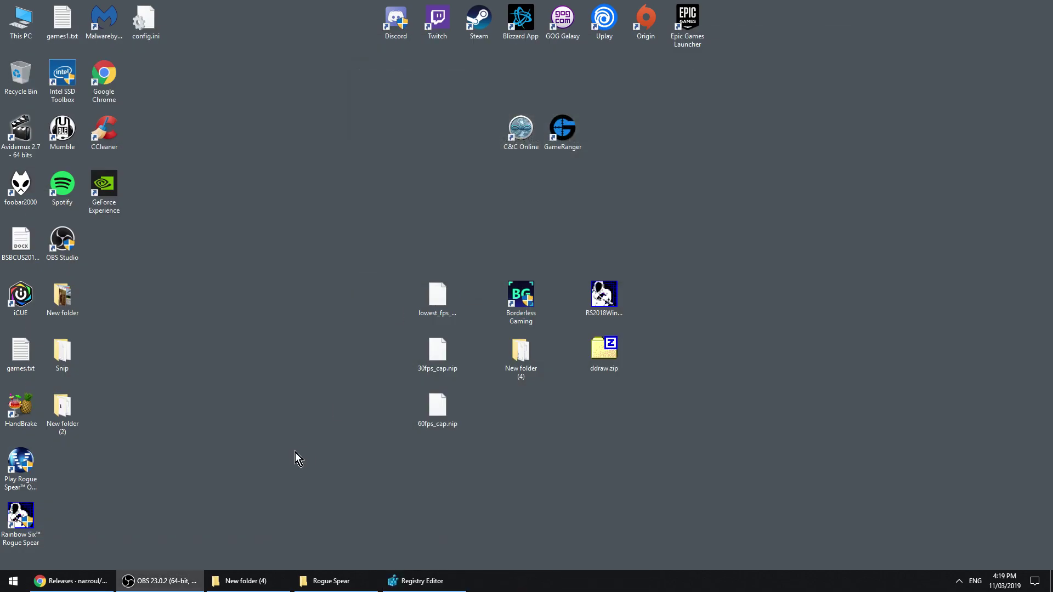
Set the VideoResolution value in the Rogue Spear registry key to 1920x1080 and minimize the Registry Editor
{"action": "left_click", "coordinate": [416, 580]}
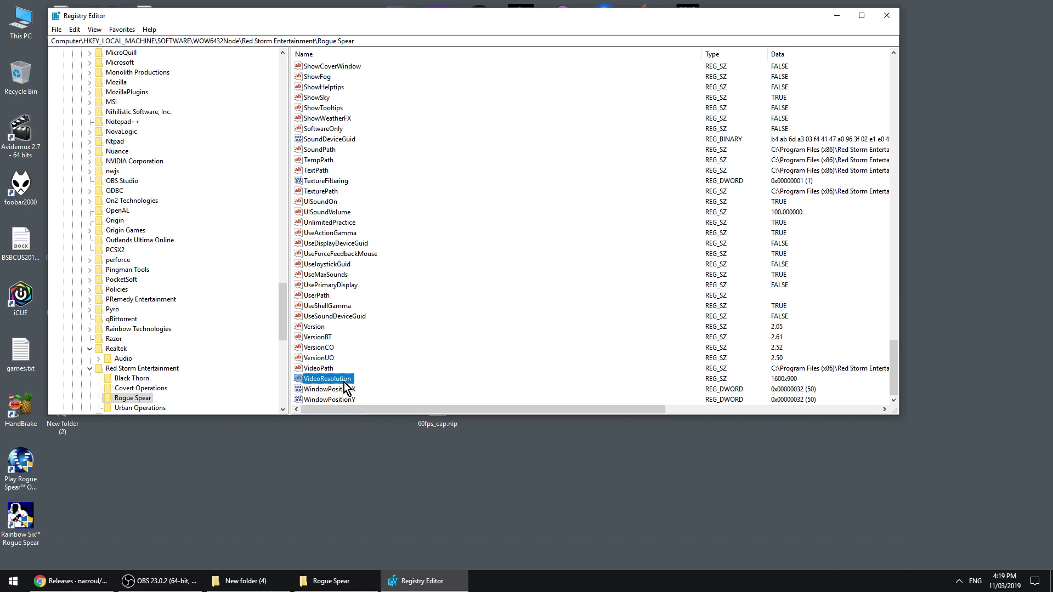
{"action": "double_click", "coordinate": [329, 379]}
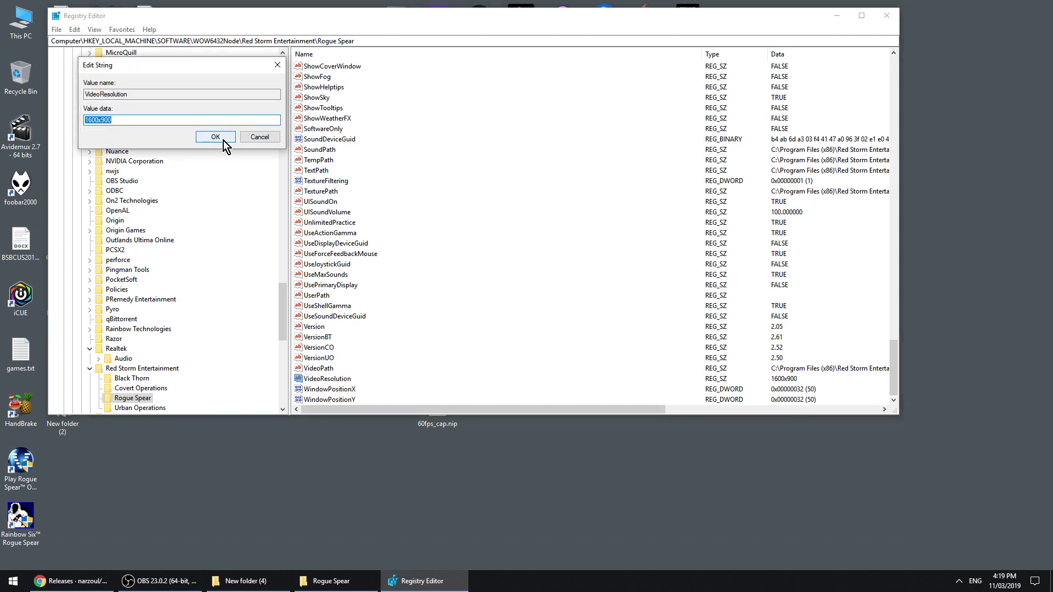
{"action": "type", "text": "1920x108"}
{"action": "left_click", "coordinate": [215, 137]}
{"action": "left_click", "coordinate": [423, 581]}
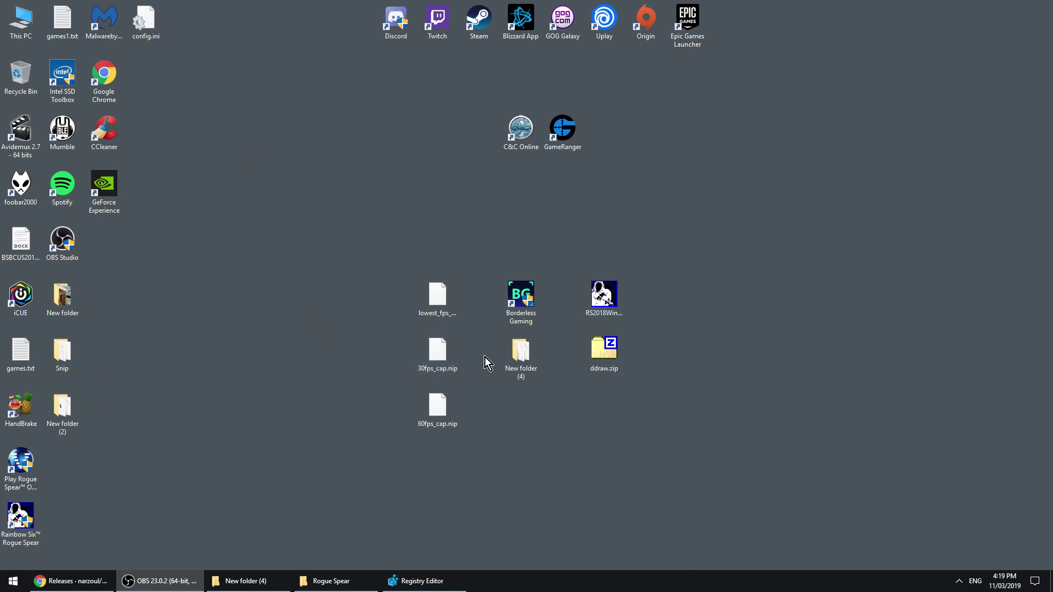
Open Borderless Gaming, select its Rogue Spear favorite and launch Rogue Spear from the desktop shortcut
{"action": "left_click", "coordinate": [521, 302]}
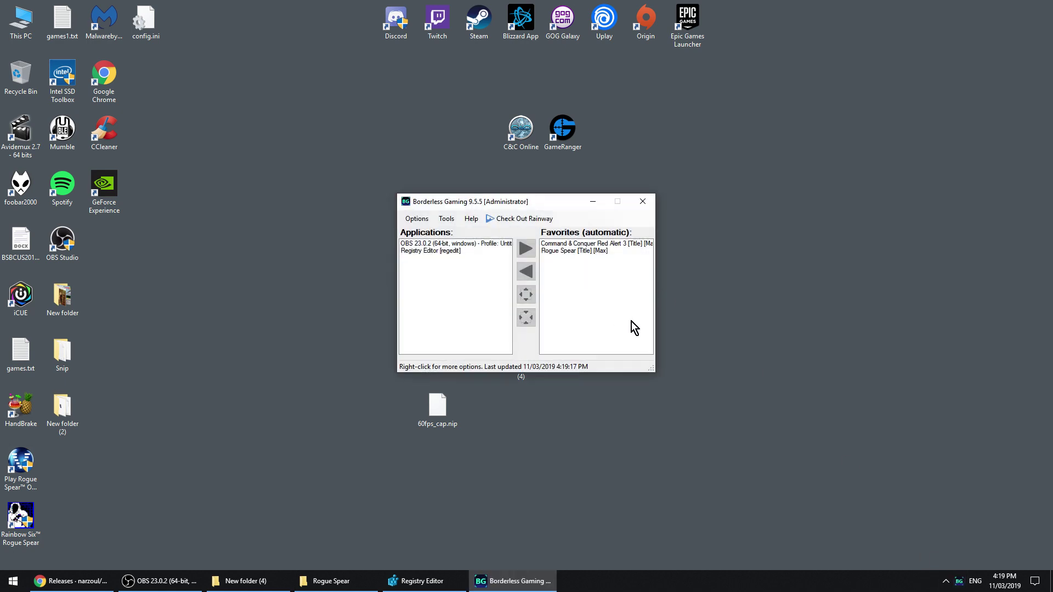
{"action": "left_click", "coordinate": [577, 253]}
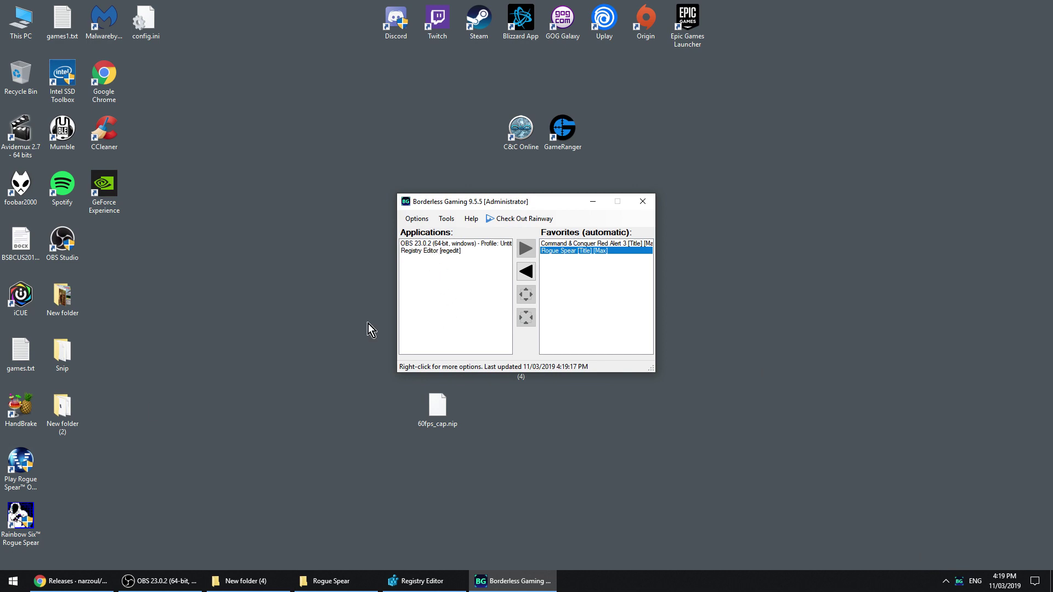
{"action": "double_click", "coordinate": [28, 514]}
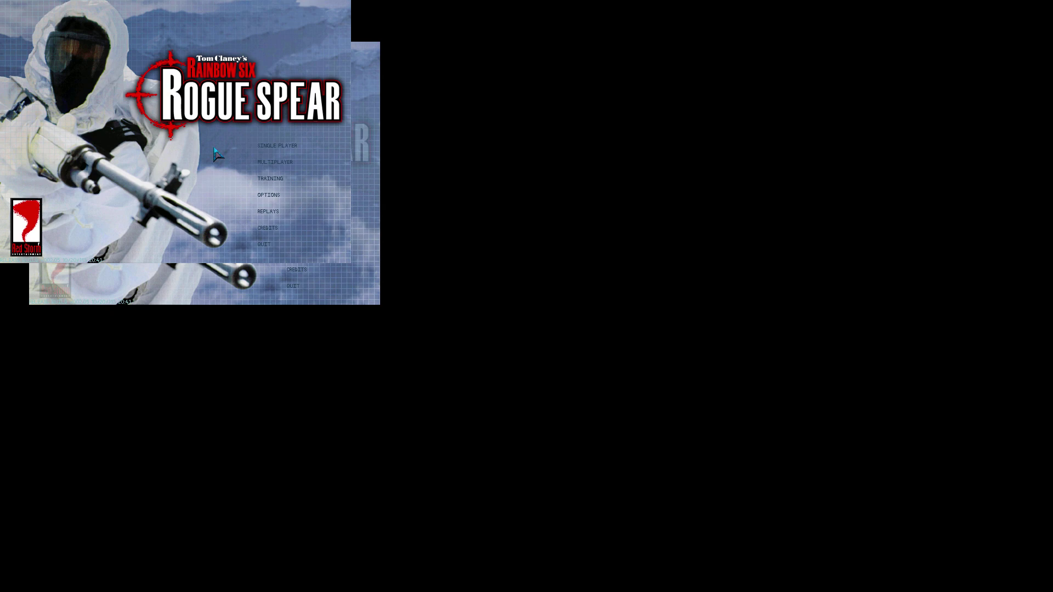
Switch from the game back to Borderless Gaming and select Rogue Spear among the running applications
{"action": "key", "text": "alt+Tab"}
{"action": "left_click", "coordinate": [410, 235]}
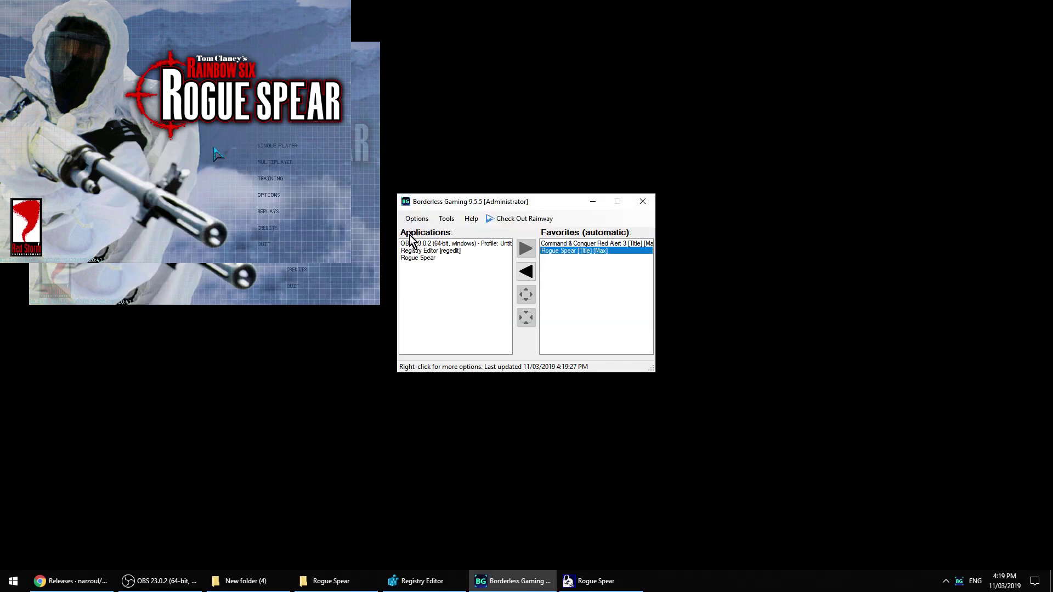
{"action": "left_click", "coordinate": [430, 258]}
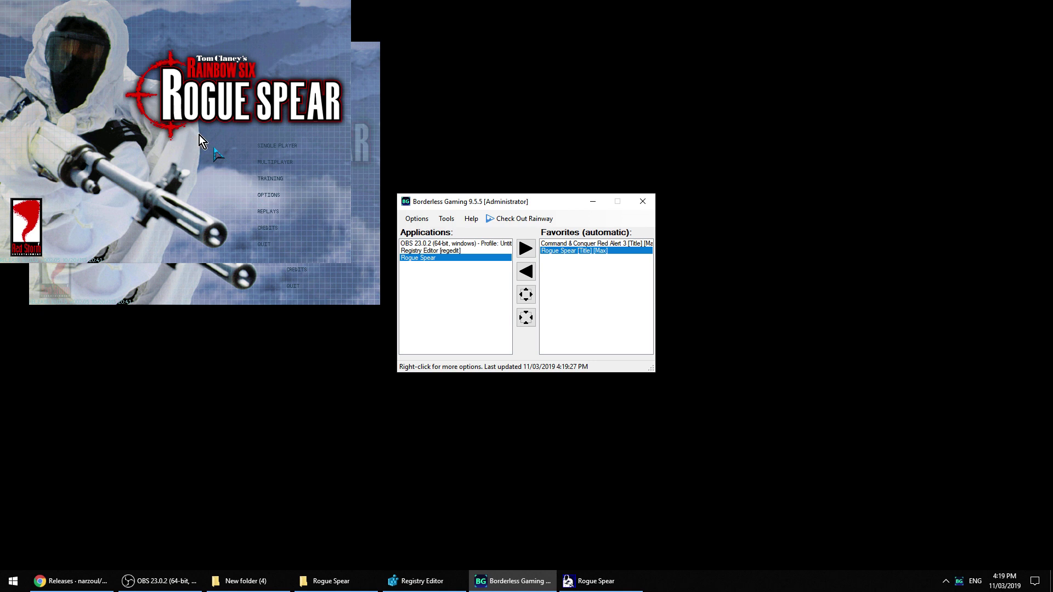
Return to the game, load the Shooting Range I training and walk up to the targets to check the borderless display
{"action": "left_click", "coordinate": [202, 141]}
{"action": "left_click", "coordinate": [270, 178]}
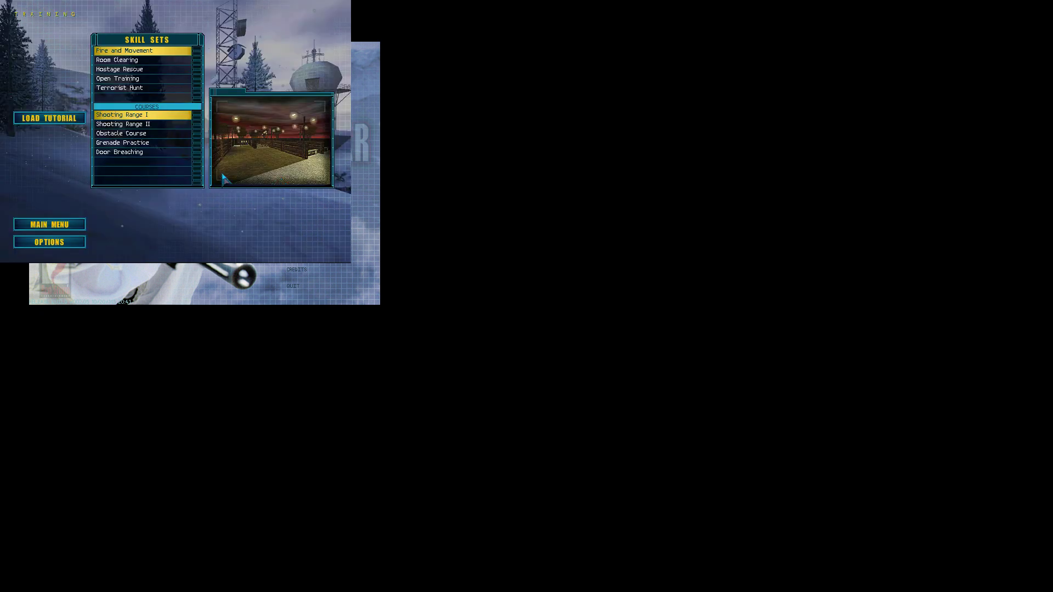
{"action": "left_click", "coordinate": [70, 118]}
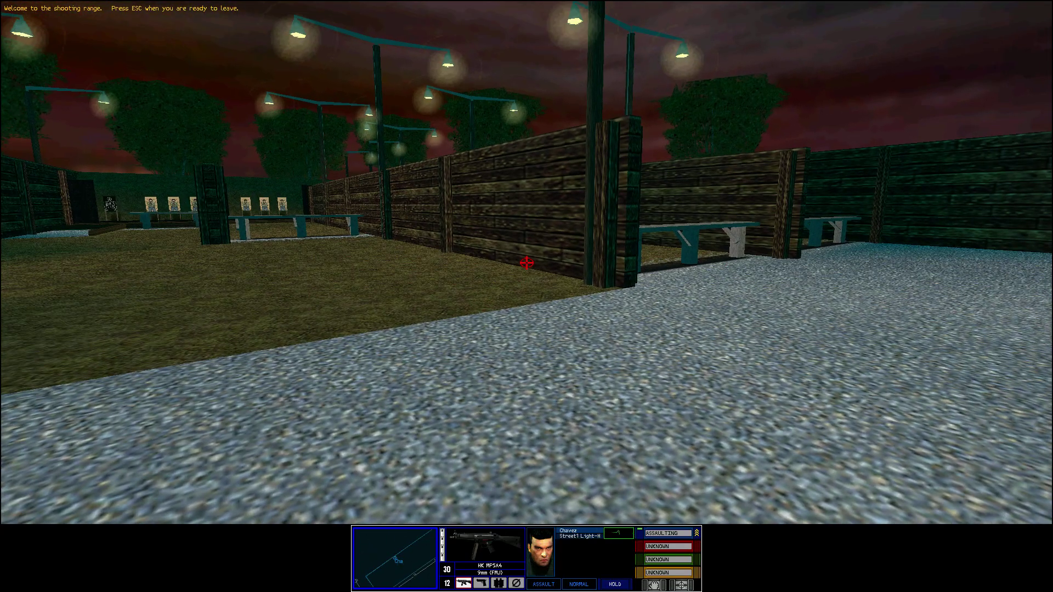
{"action": "key", "text": "w"}
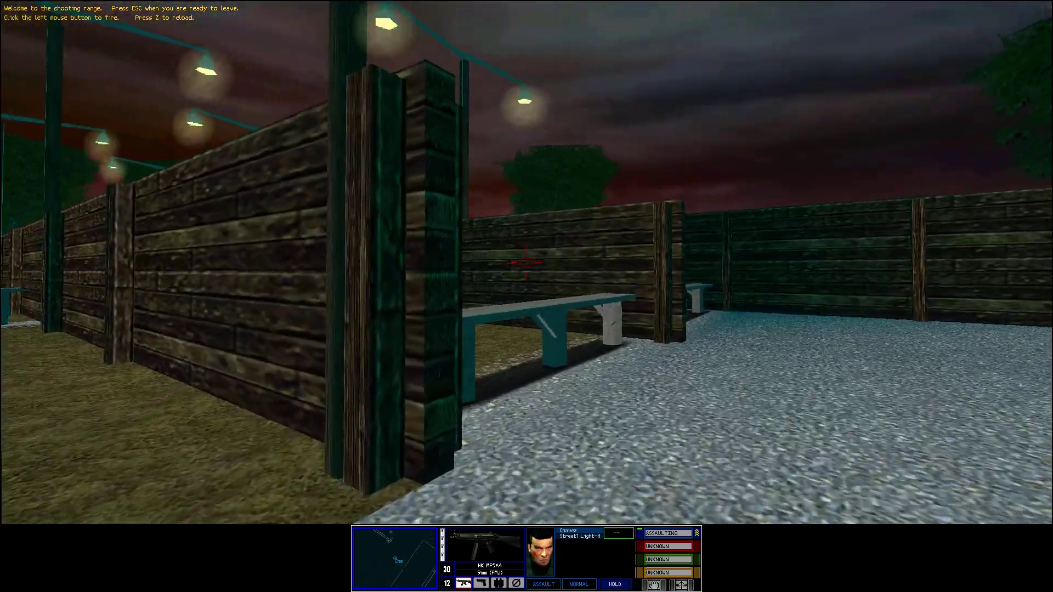
{"action": "key", "text": "w"}
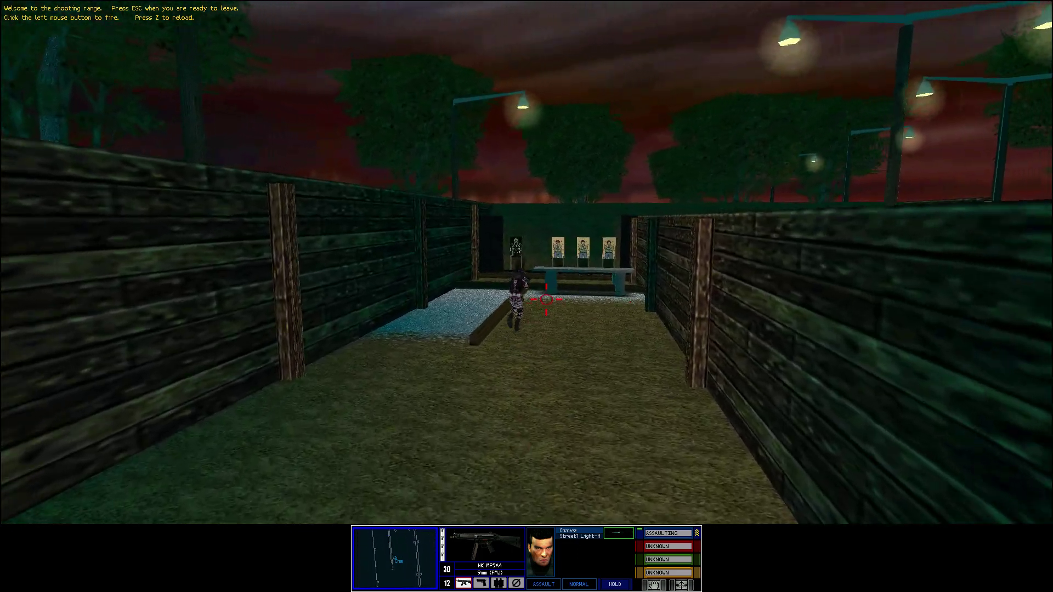
{"action": "key", "text": "w"}
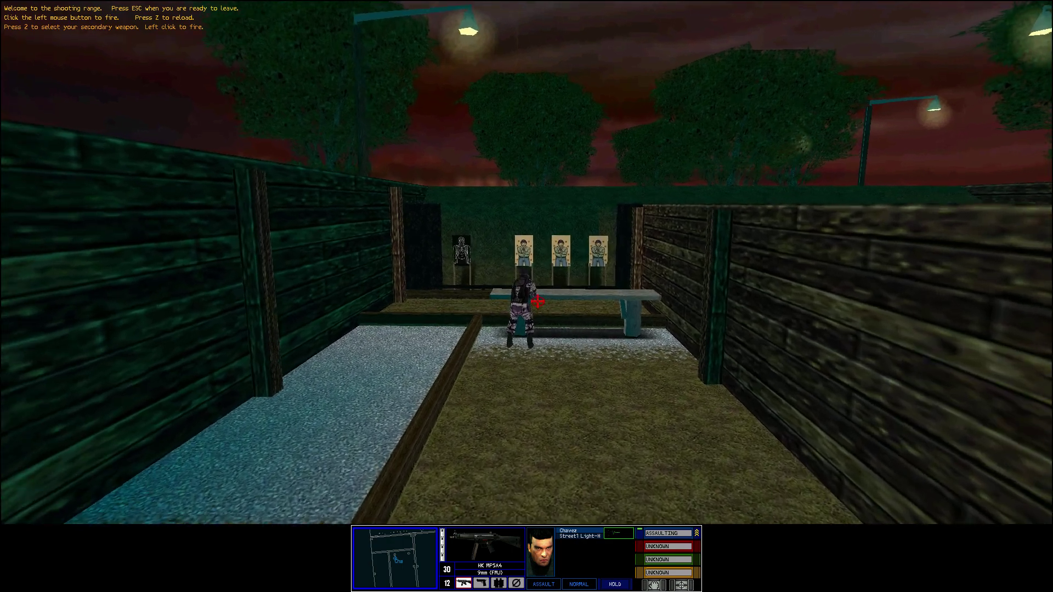
{"action": "key", "text": "w"}
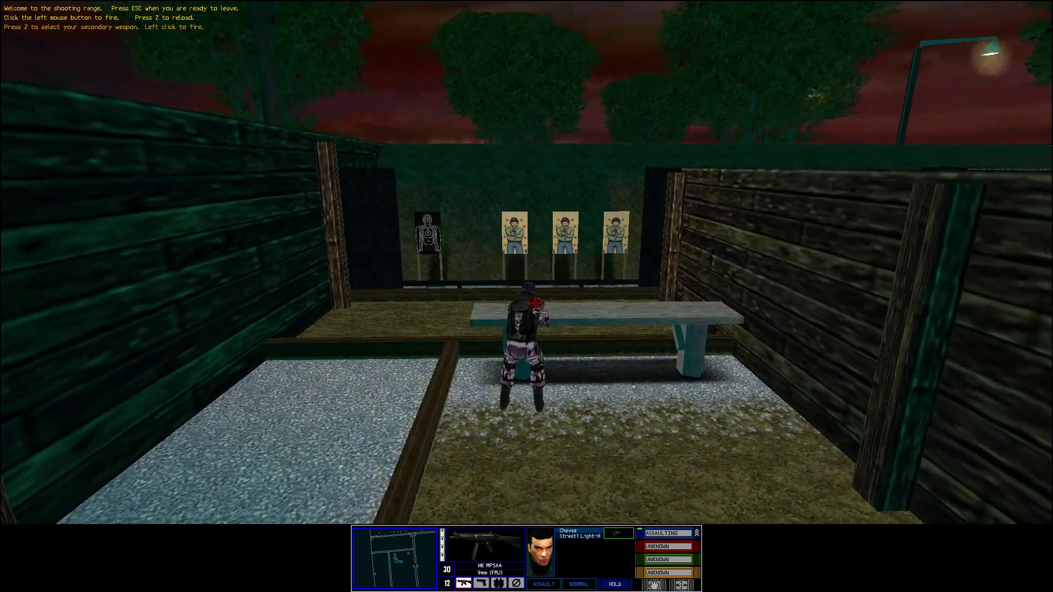
{"action": "key", "text": "w"}
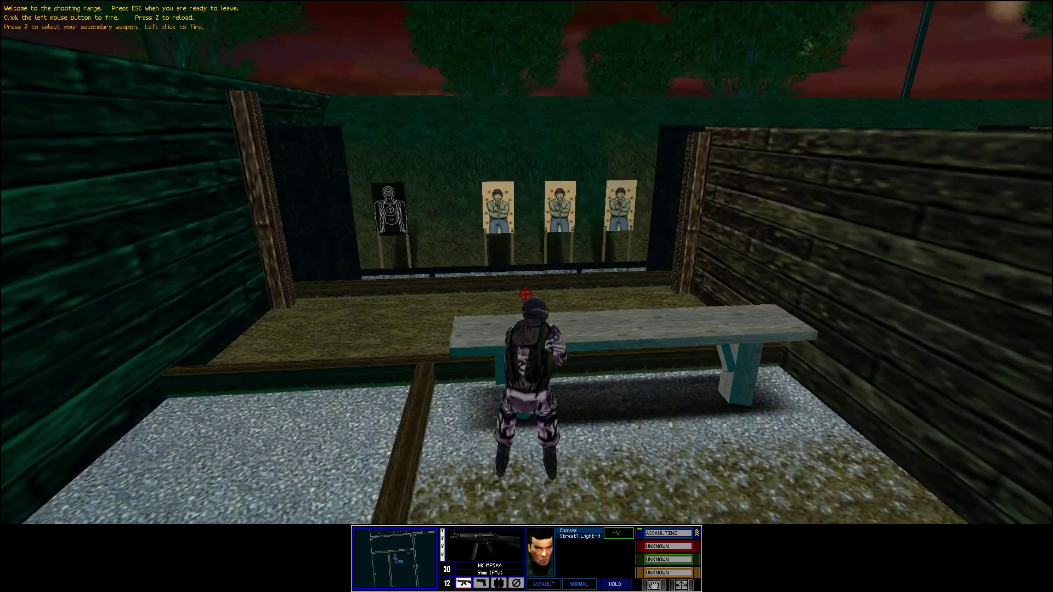
{"action": "key", "text": "w"}
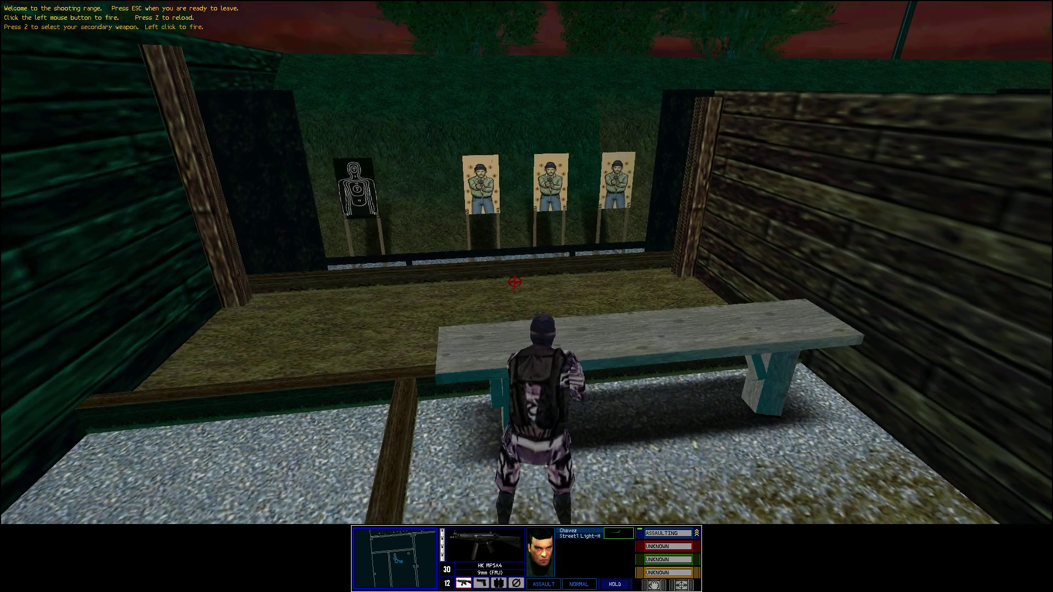
{"action": "key", "text": "w"}
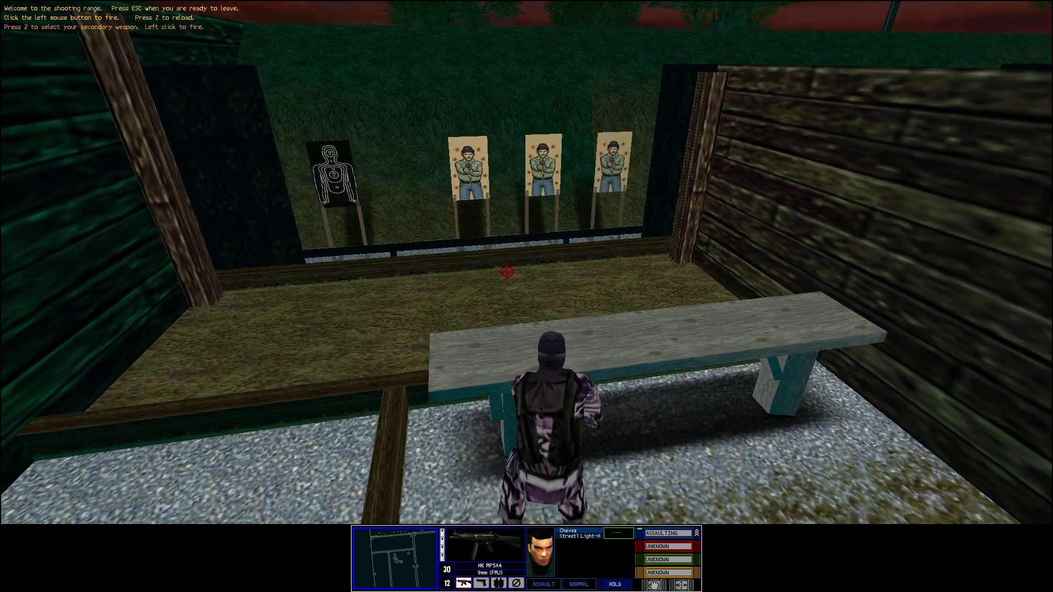
{"action": "key", "text": "w"}
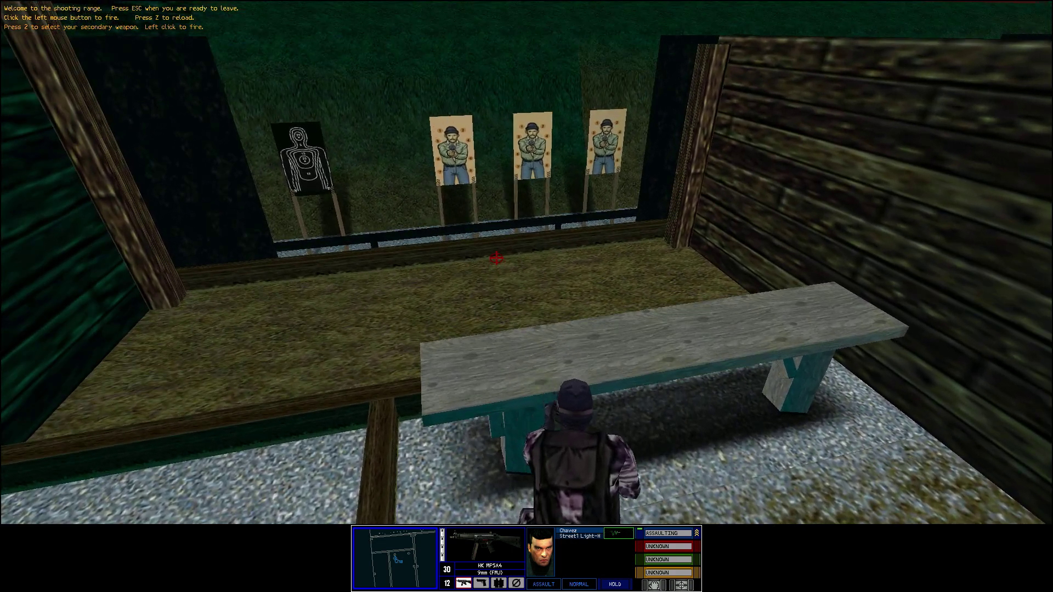
{"action": "key", "text": "w"}
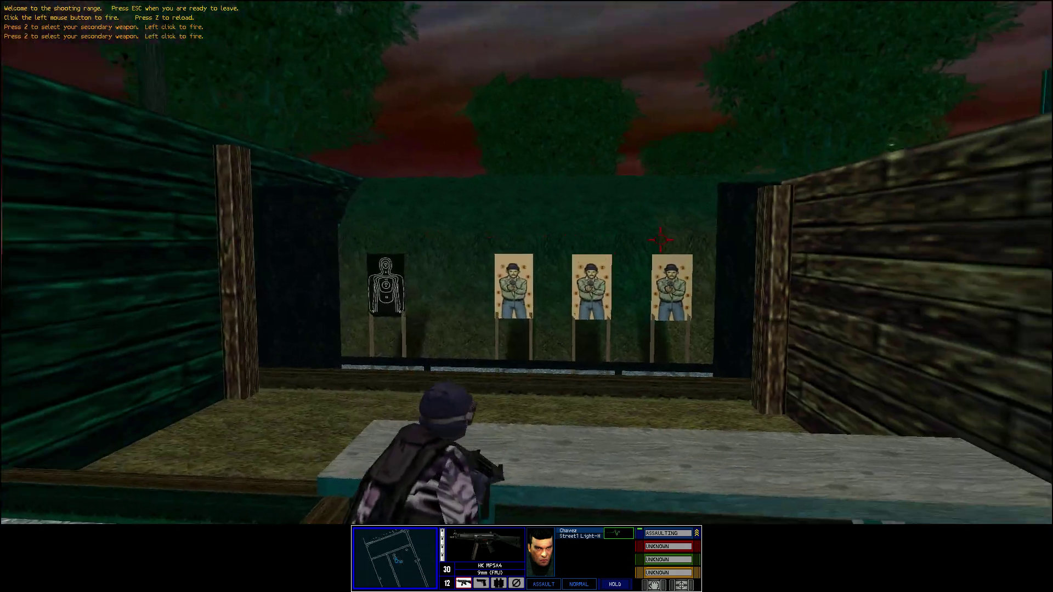
Exit Rogue Spear from the shooting range and confirm quitting
{"action": "key", "text": "Escape"}
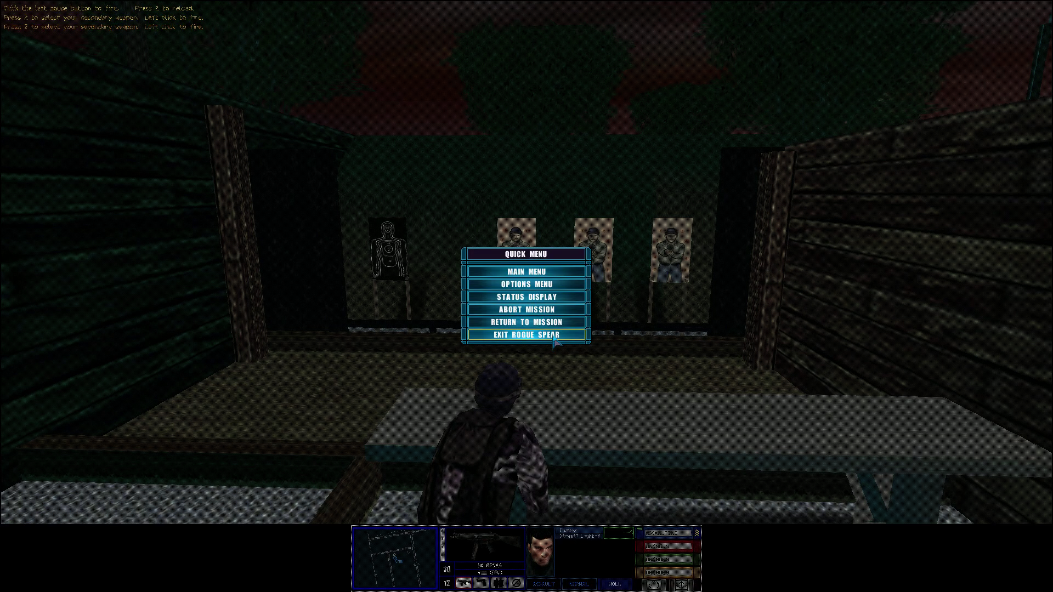
{"action": "left_click", "coordinate": [553, 335]}
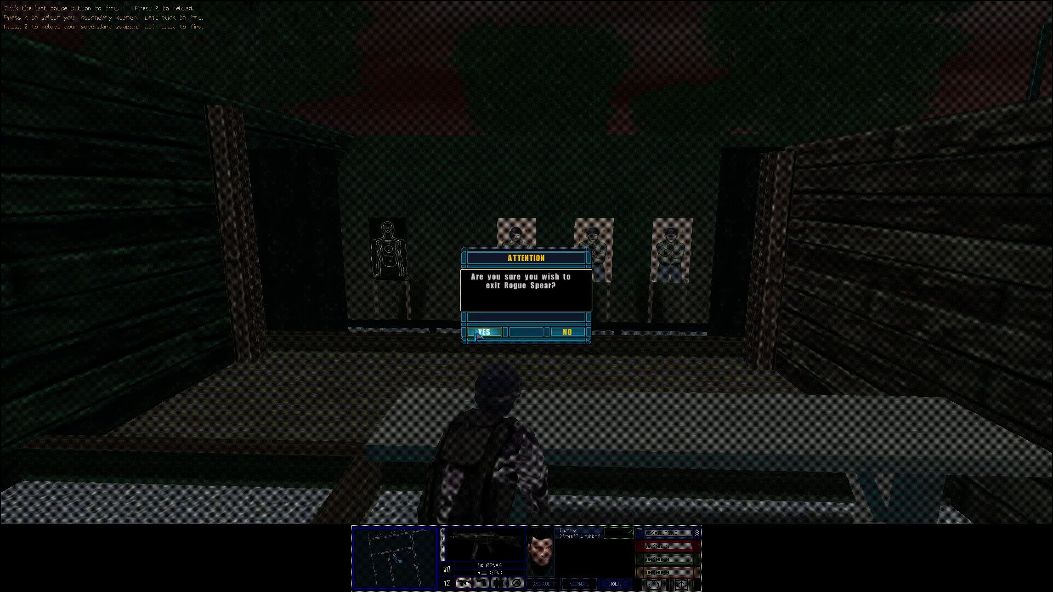
{"action": "left_click", "coordinate": [484, 333]}
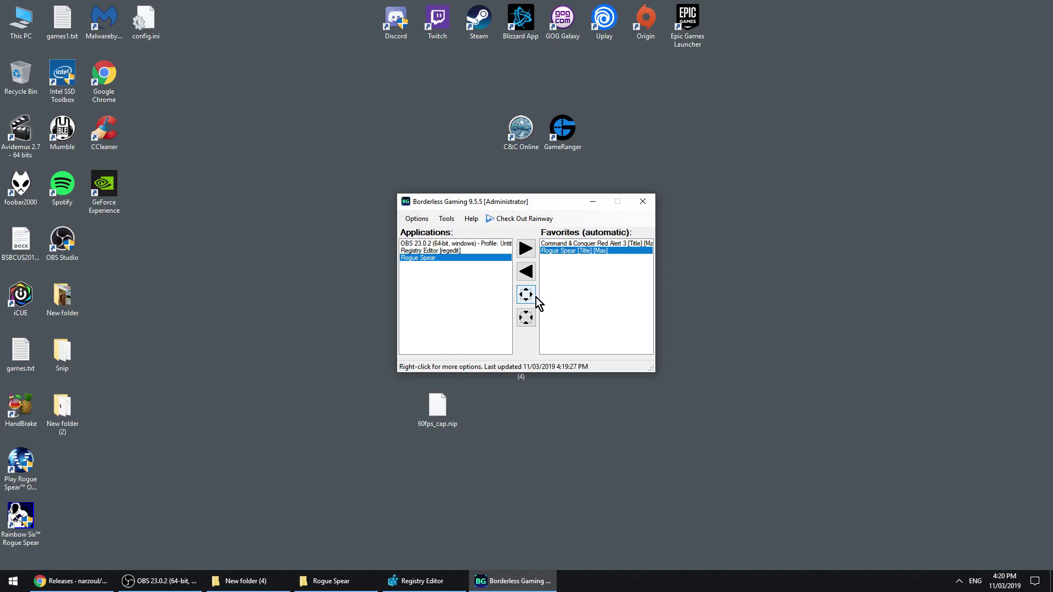
Close Borderless Gaming, check the hidden notification icons, and restart the program with its window minimized
{"action": "left_click", "coordinate": [644, 202]}
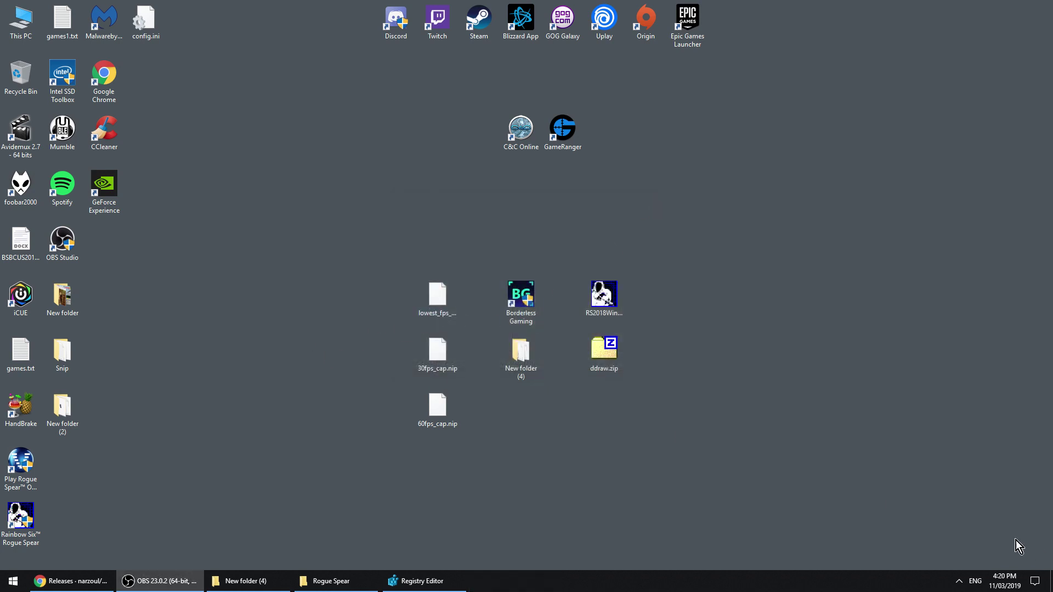
{"action": "left_click", "coordinate": [959, 581]}
{"action": "left_click", "coordinate": [959, 581]}
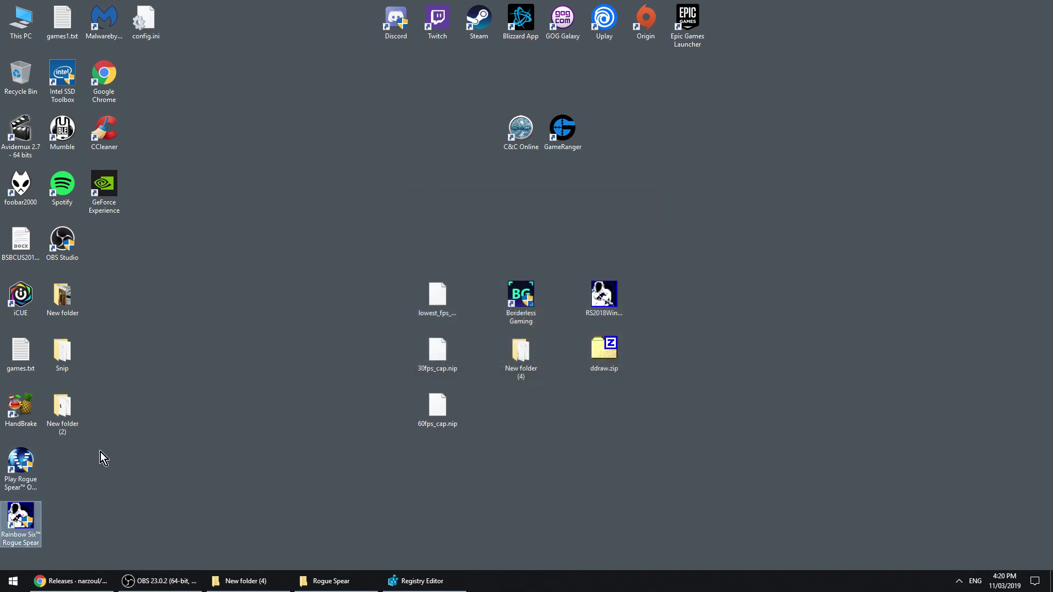
{"action": "double_click", "coordinate": [525, 301]}
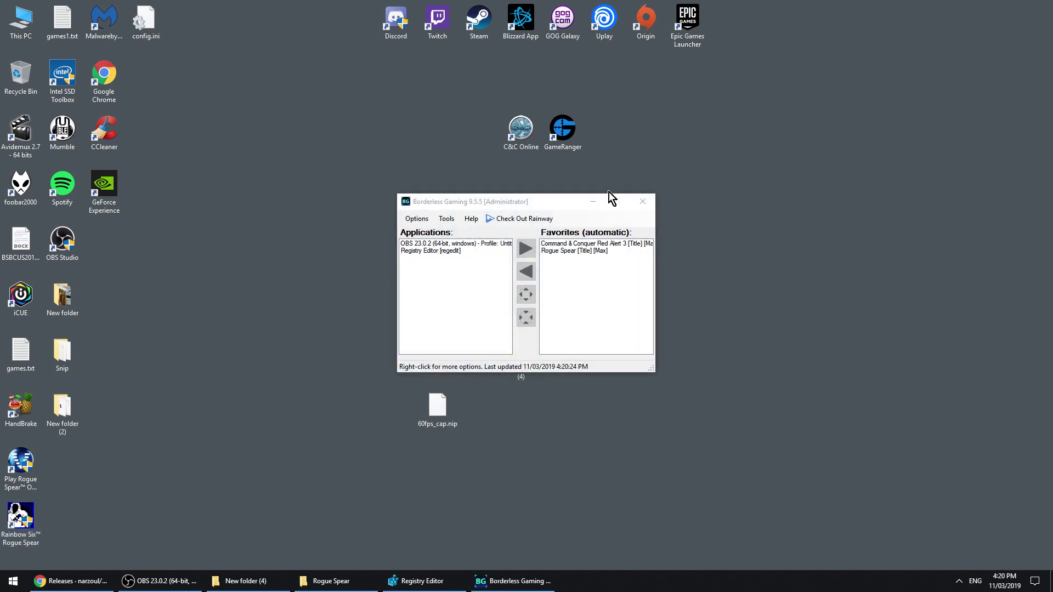
{"action": "left_click", "coordinate": [593, 202]}
Launch nvidiaProfileInspector.exe from the New folder (4) folder on the desktop and minimize the folder window
{"action": "double_click", "coordinate": [519, 365]}
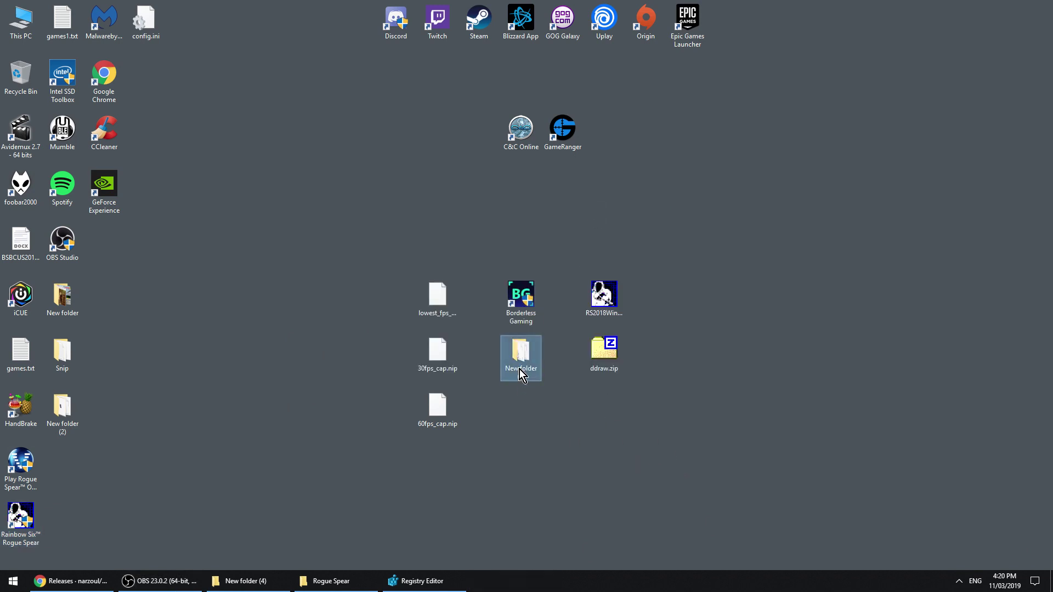
{"action": "left_click", "coordinate": [912, 325]}
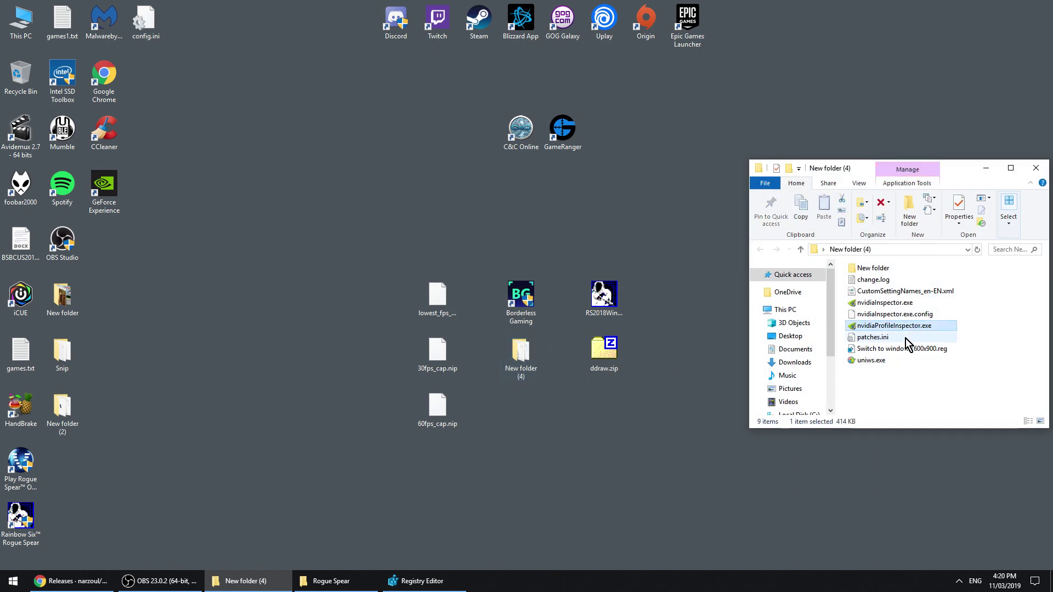
{"action": "left_click", "coordinate": [1011, 168]}
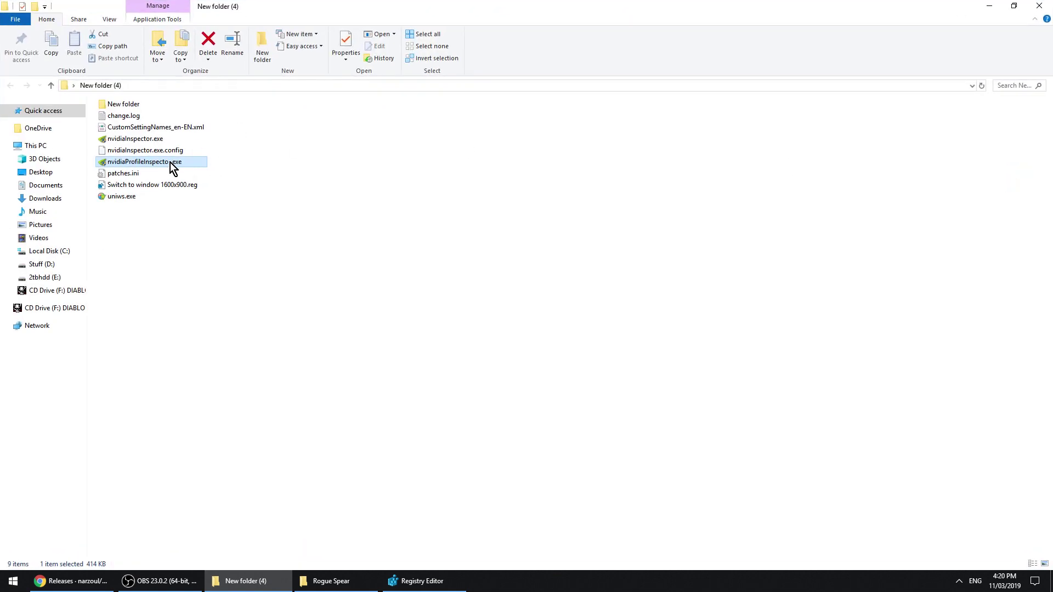
{"action": "left_click", "coordinate": [989, 6]}
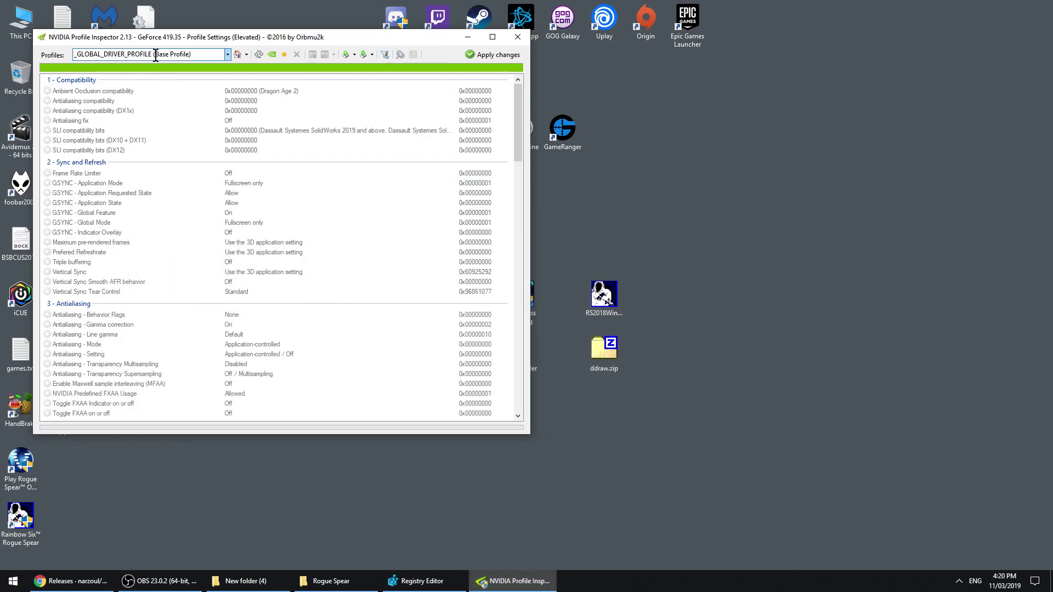
Load the Rainbow Six: Rogue Spear profile in NVIDIA Profile Inspector and move its window clear of the desktop .nip files
{"action": "type", "text": "ro"}
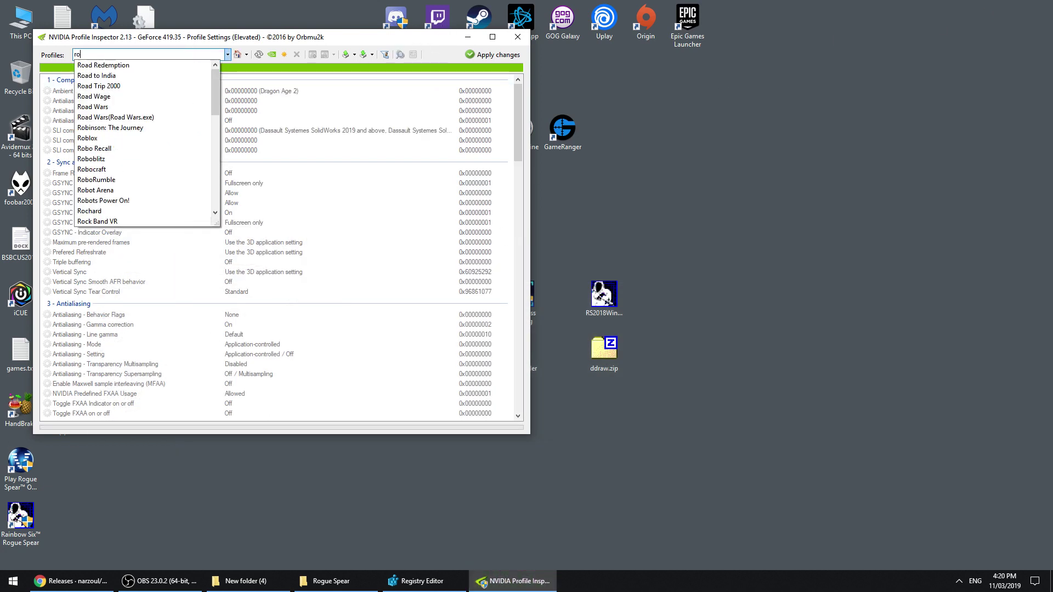
{"action": "type", "text": "gurain"}
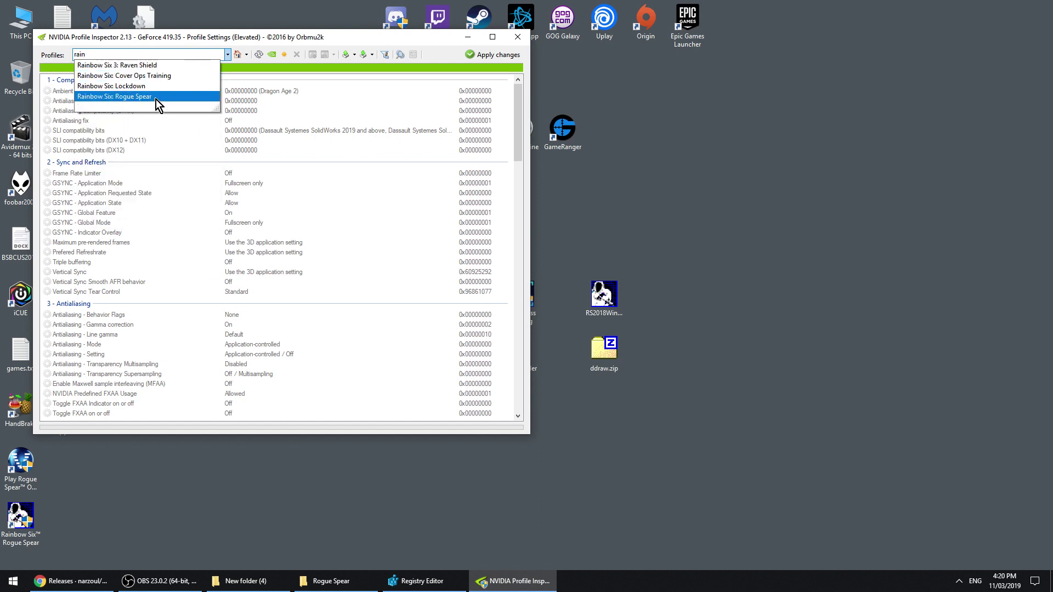
{"action": "left_click", "coordinate": [156, 99]}
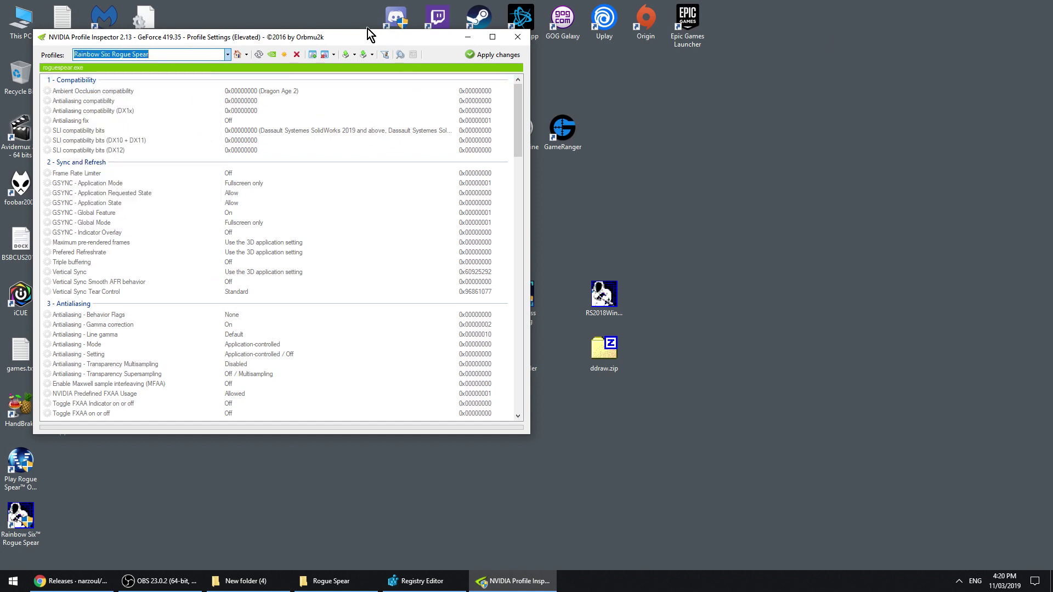
{"action": "left_click_drag", "start_coordinate": [379, 41], "coordinate": [874, 97]}
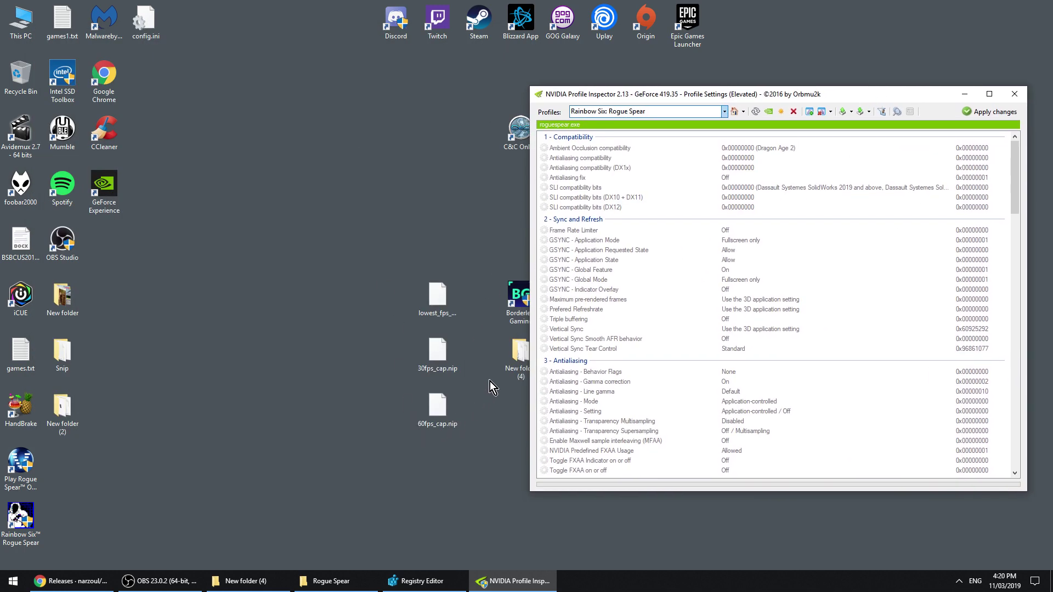
Import lowest_fps_cap.nip from the desktop into the driver profiles, apply the changes, and minimize NVIDIA Profile Inspector
{"action": "left_click_drag", "start_coordinate": [789, 99], "coordinate": [429, 63]}
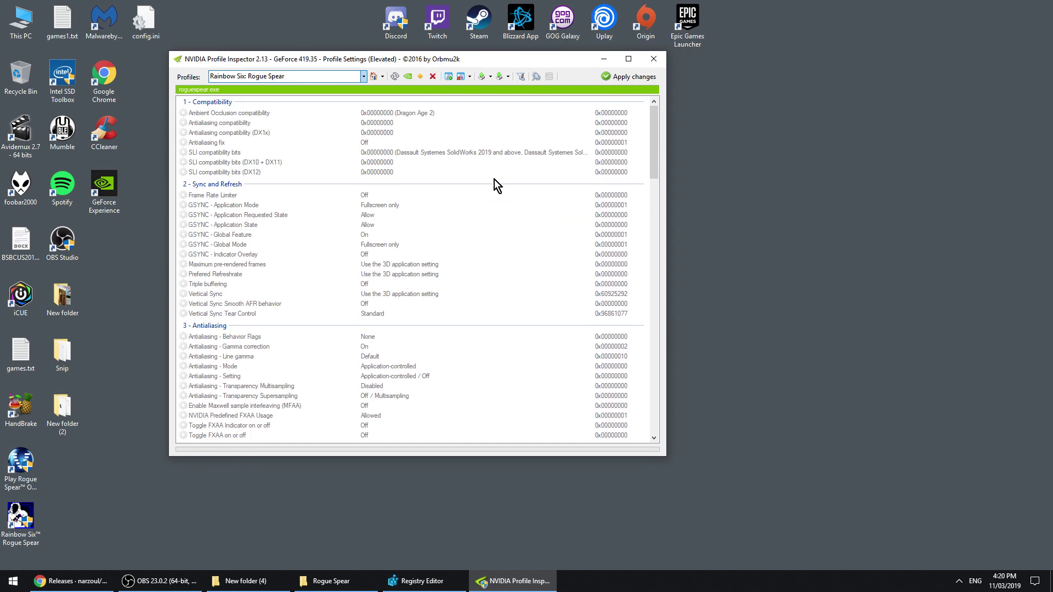
{"action": "left_click", "coordinate": [500, 80]}
{"action": "left_click", "coordinate": [526, 85]}
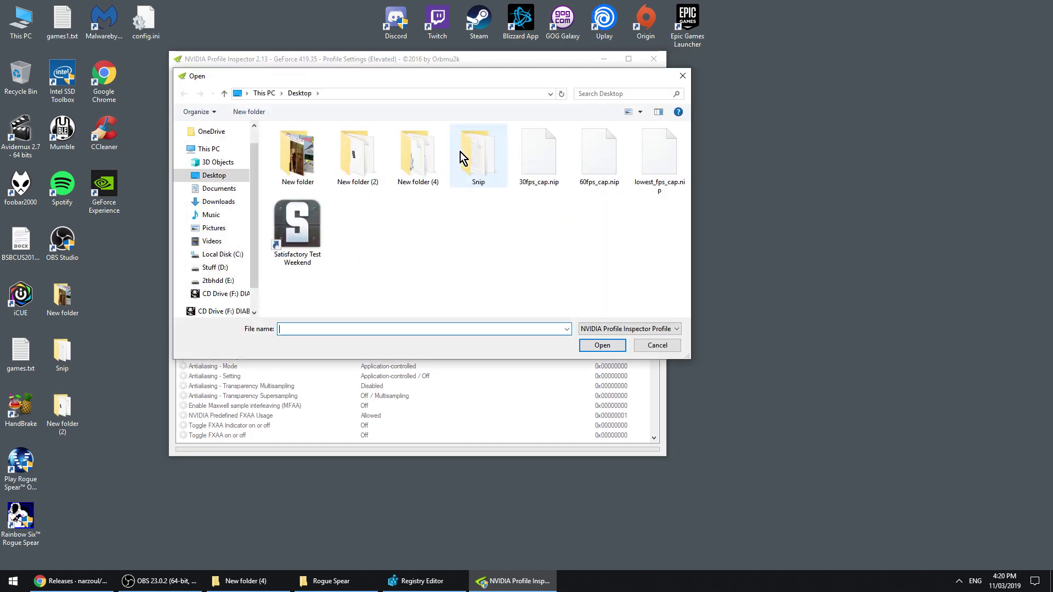
{"action": "double_click", "coordinate": [655, 174]}
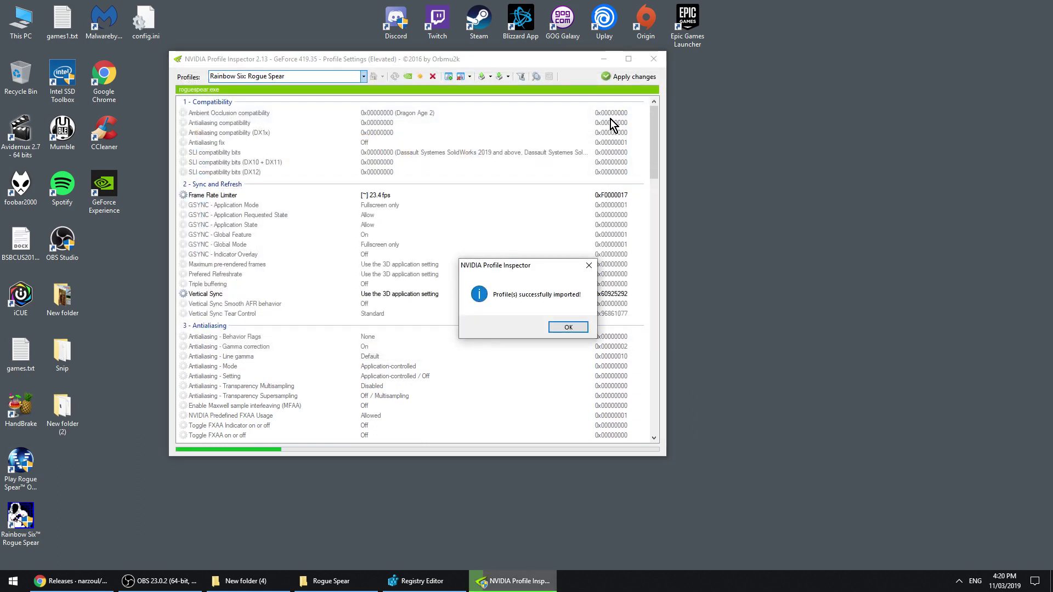
{"action": "left_click", "coordinate": [582, 330]}
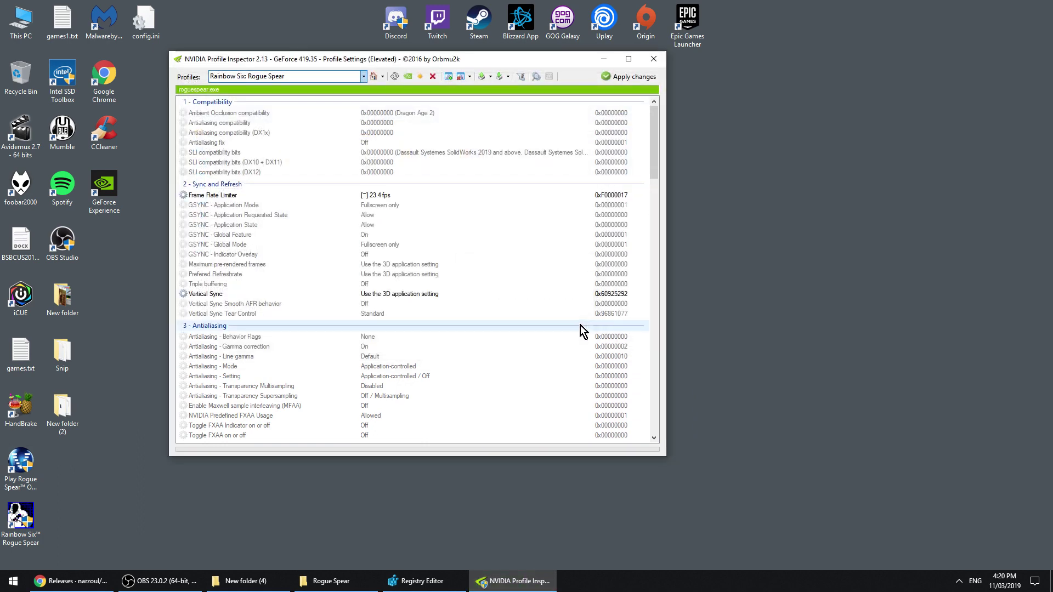
{"action": "left_click", "coordinate": [620, 81]}
{"action": "left_click", "coordinate": [604, 58]}
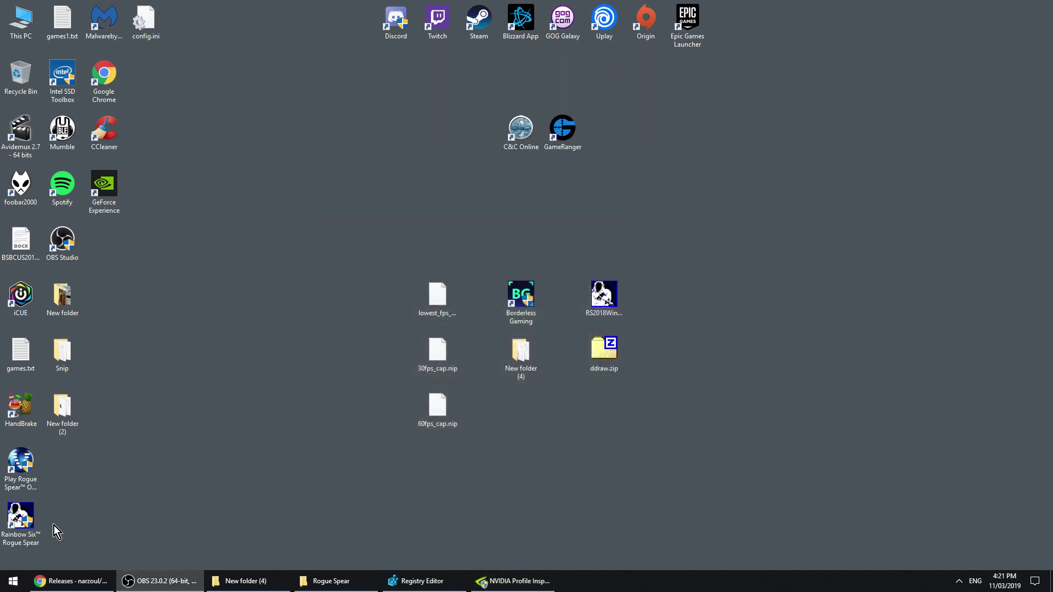
Clear the Play Rogue Spear Online shortcut off the desktop and start the shooting range training in Rogue Spear
{"action": "left_click_drag", "start_coordinate": [11, 469], "coordinate": [23, 214]}
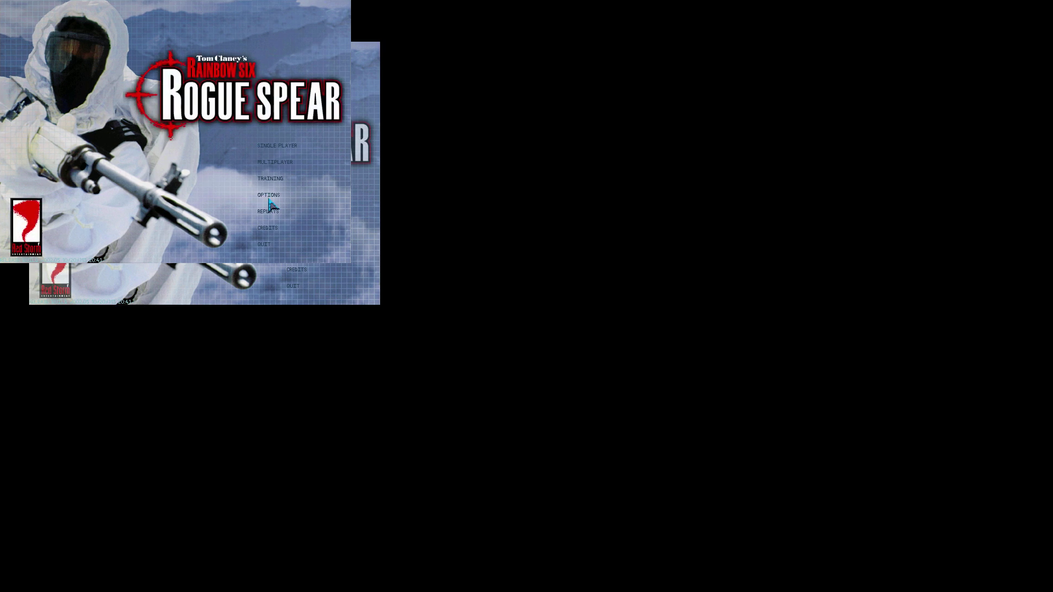
{"action": "left_click", "coordinate": [271, 180]}
{"action": "key", "text": "Return"}
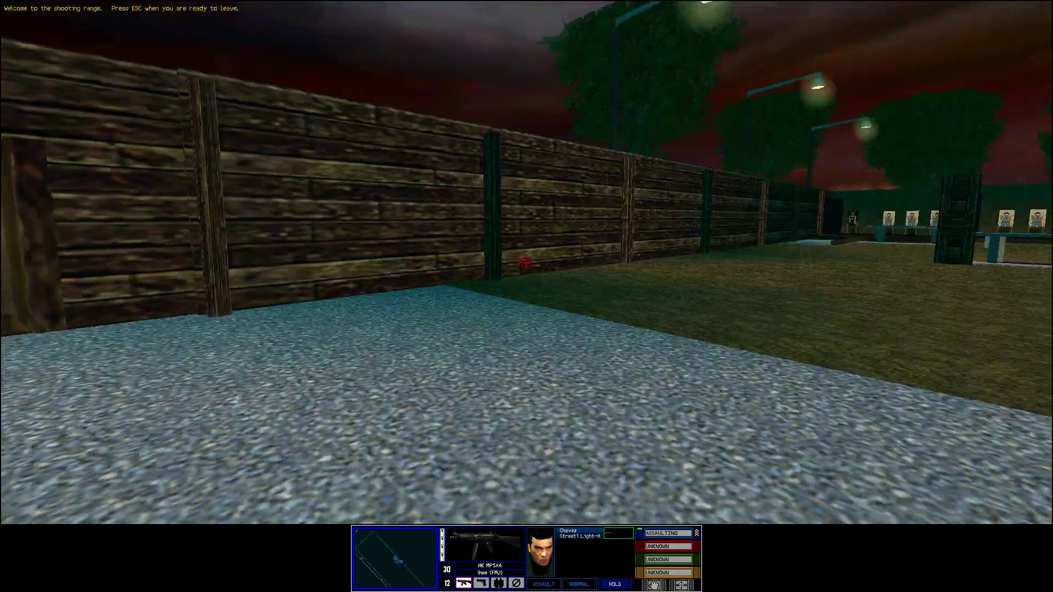
Run around the shooting range in first- and third-person view to check how movement behaves with the lowest frame cap
{"action": "key", "text": "w"}
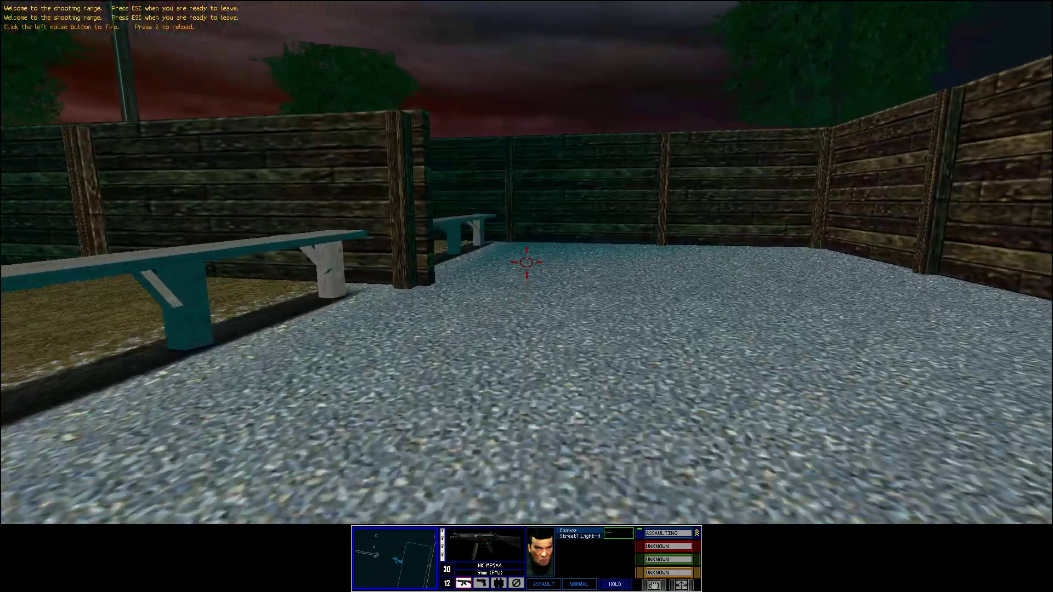
{"action": "key", "text": "w"}
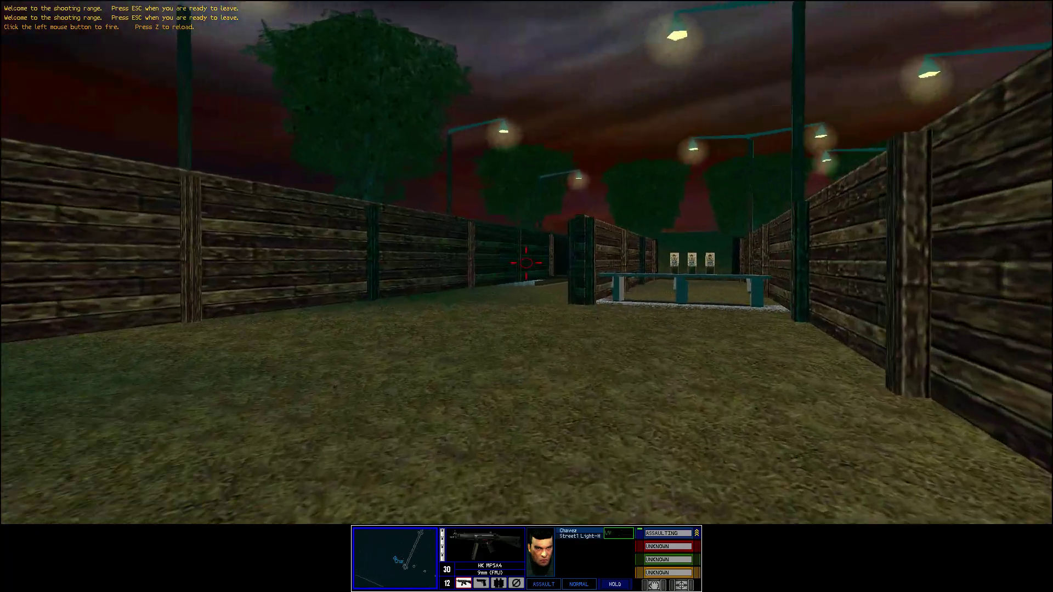
{"action": "key", "text": "BackSpace"}
{"action": "key", "text": "w"}
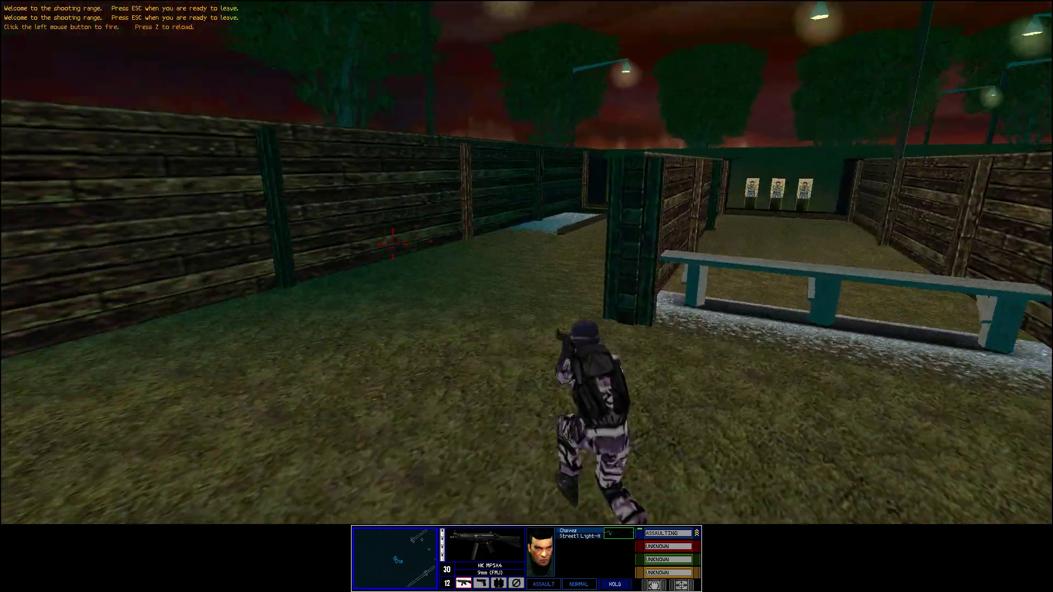
{"action": "key", "text": "w"}
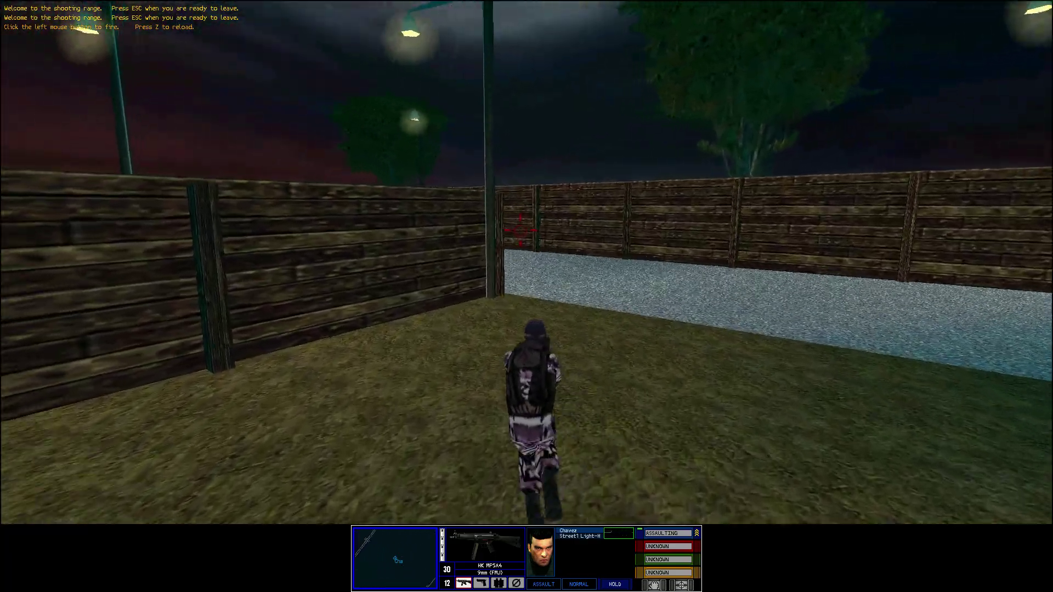
{"action": "key", "text": "w"}
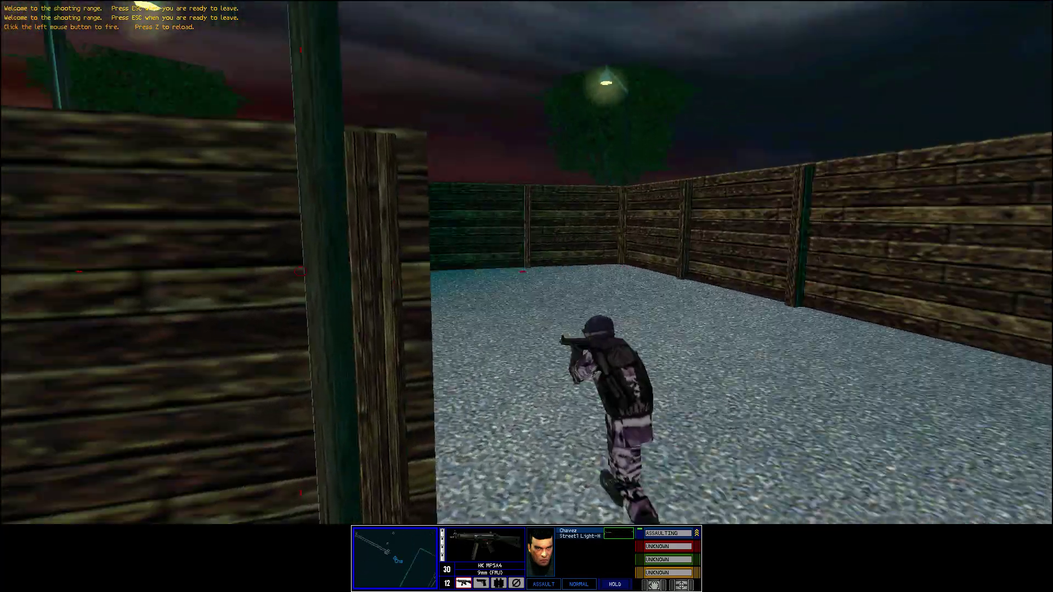
Exit Rogue Spear from the training mission and confirm quitting
{"action": "key", "text": "Escape"}
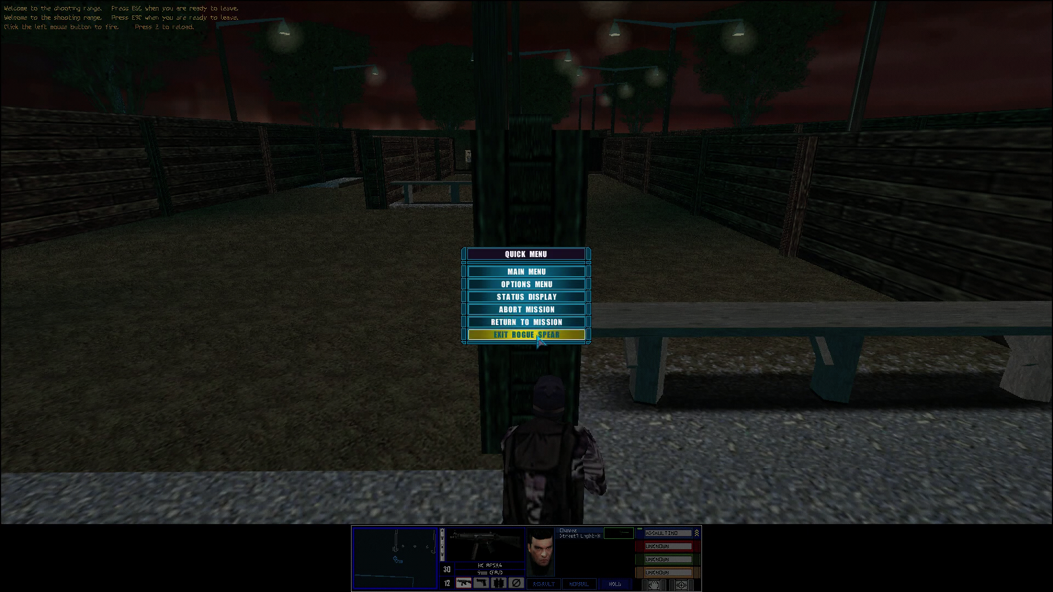
{"action": "left_click", "coordinate": [540, 339]}
{"action": "left_click", "coordinate": [493, 334]}
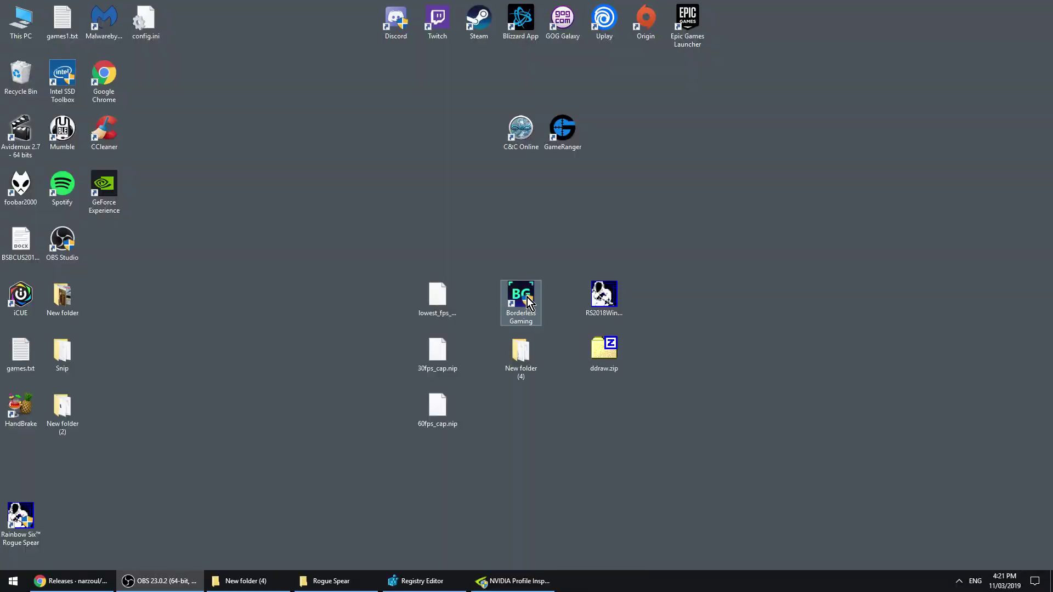
Restore NVIDIA Profile Inspector, import 60fps_cap.nip from the desktop, and apply the changes
{"action": "left_click", "coordinate": [520, 586]}
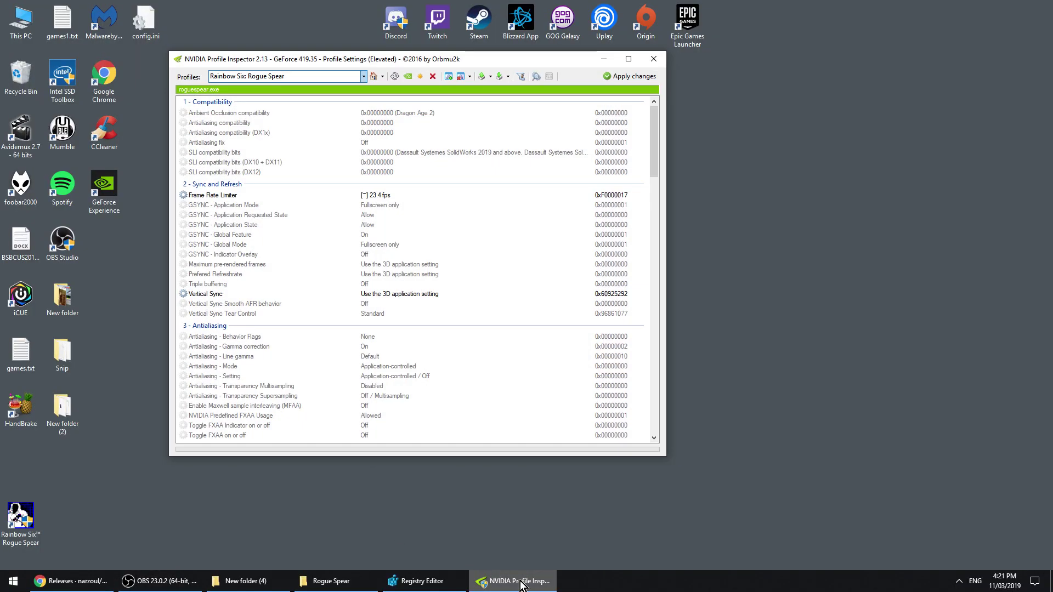
{"action": "left_click", "coordinate": [500, 81]}
{"action": "left_click", "coordinate": [528, 85]}
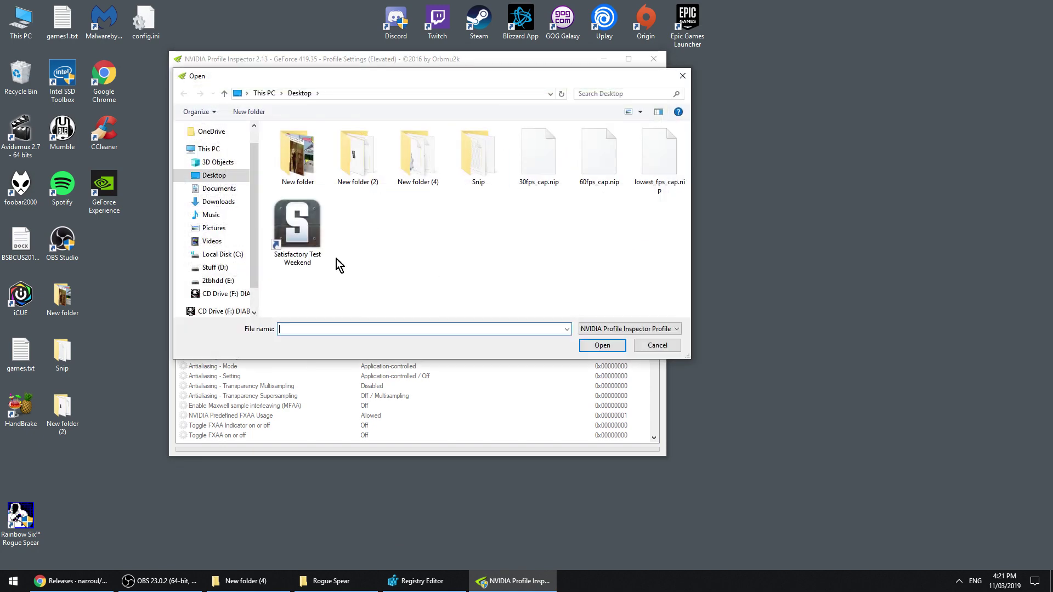
{"action": "double_click", "coordinate": [596, 160]}
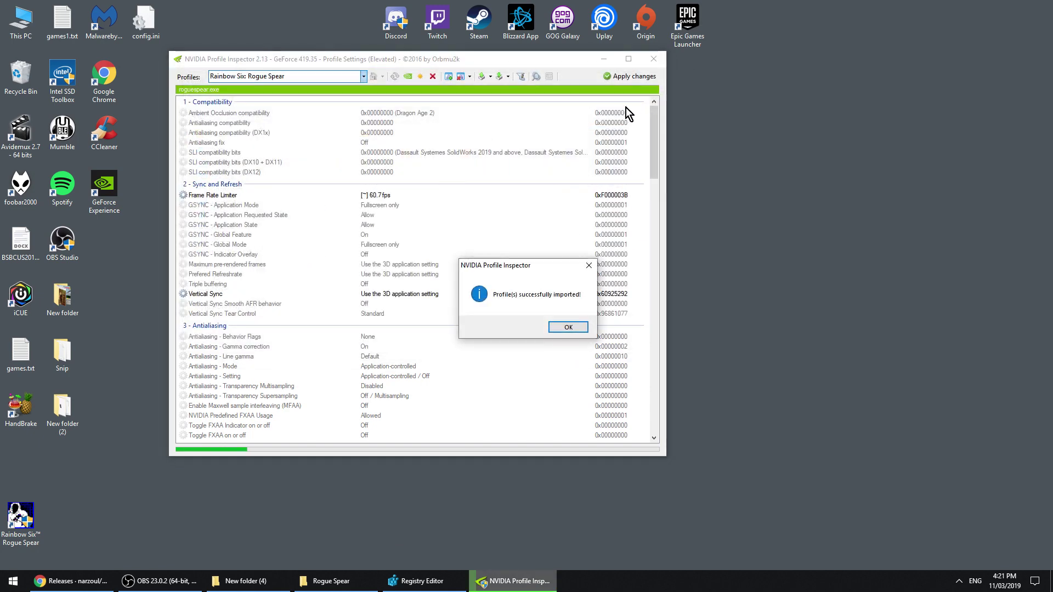
{"action": "left_click", "coordinate": [582, 328]}
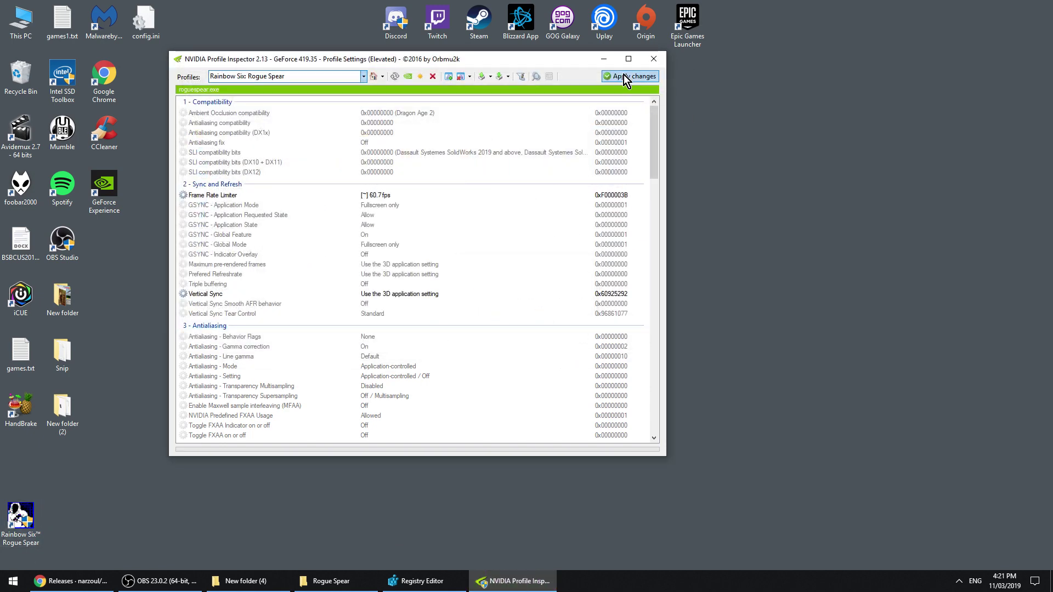
Launch Rainbow Six Rogue Spear from the desktop and load the Shooting Range I tutorial
{"action": "left_click", "coordinate": [47, 529]}
{"action": "double_click", "coordinate": [31, 530]}
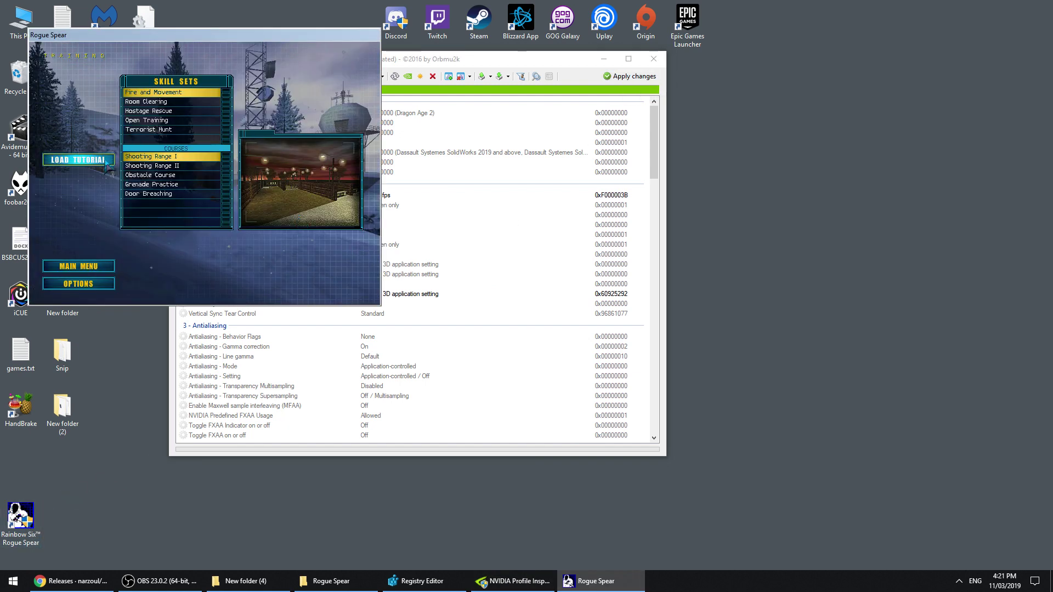
{"action": "left_click", "coordinate": [79, 159]}
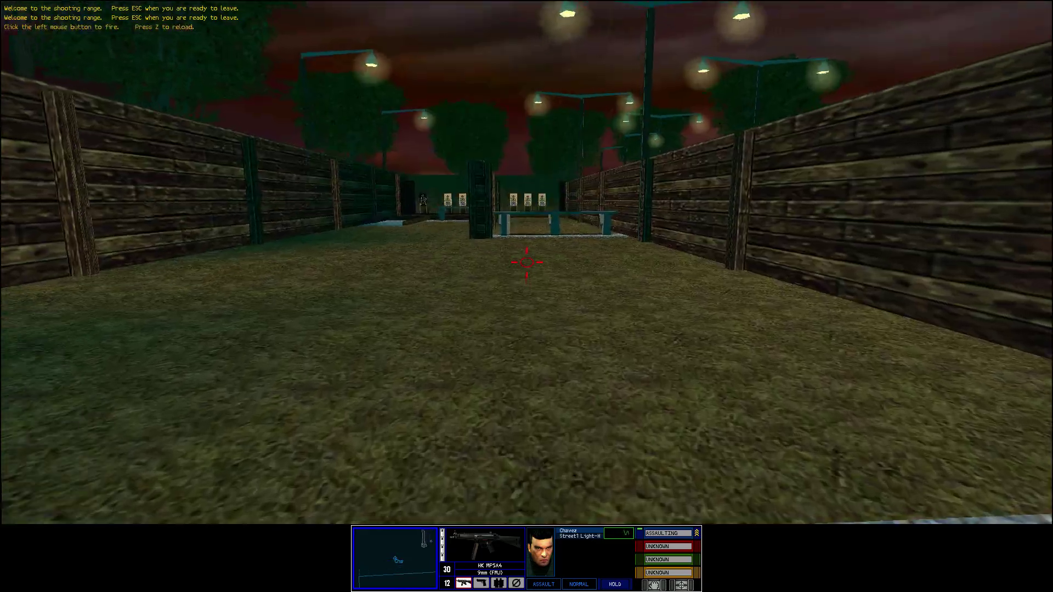
Run around the shooting range to check movement with the 60 fps cap, and leave the mission
{"action": "key", "text": "w"}
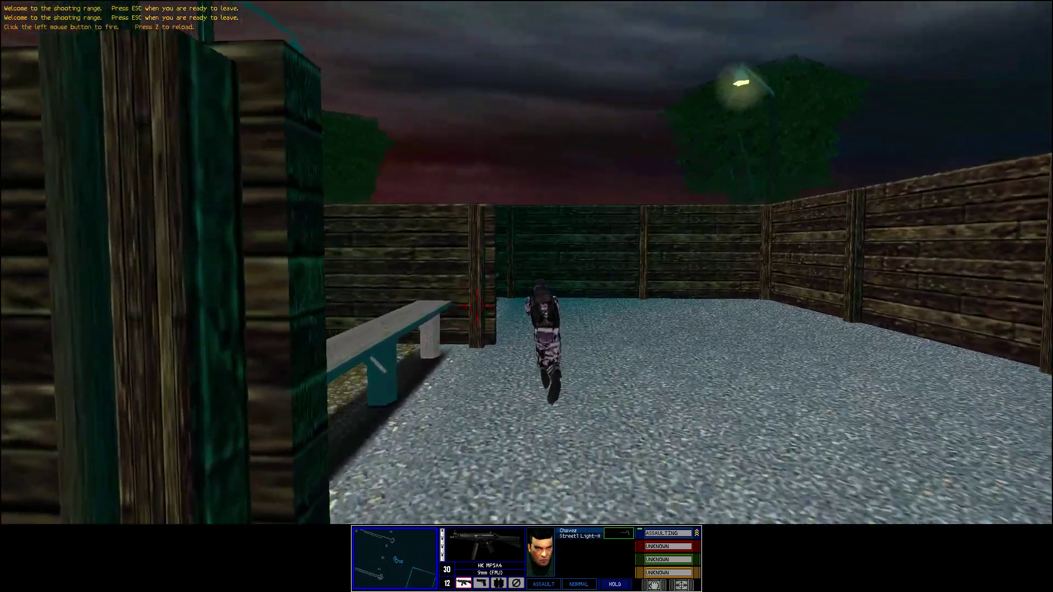
{"action": "key", "text": "w"}
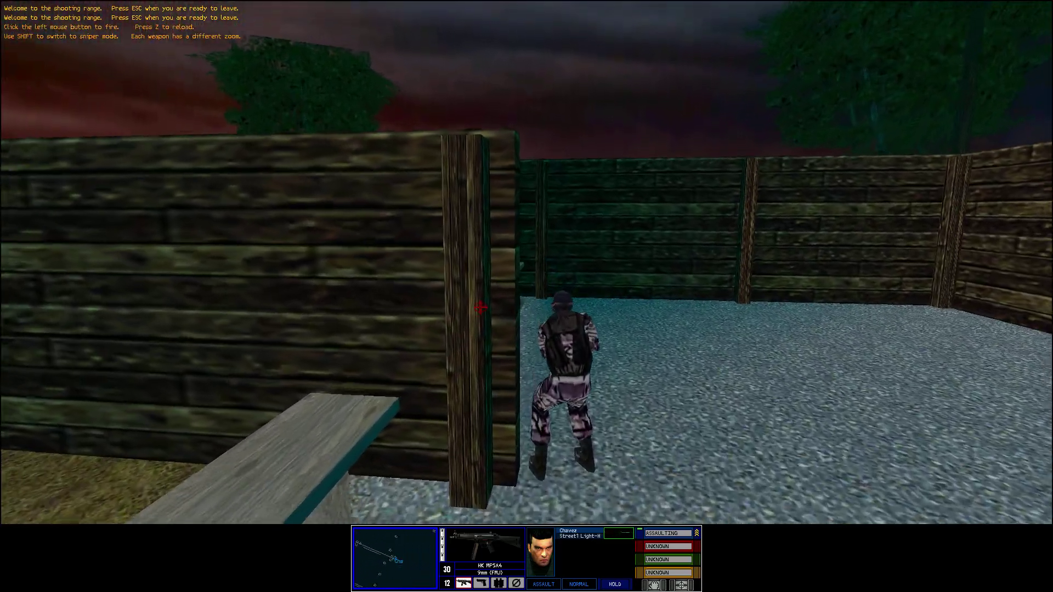
{"action": "key", "text": "w"}
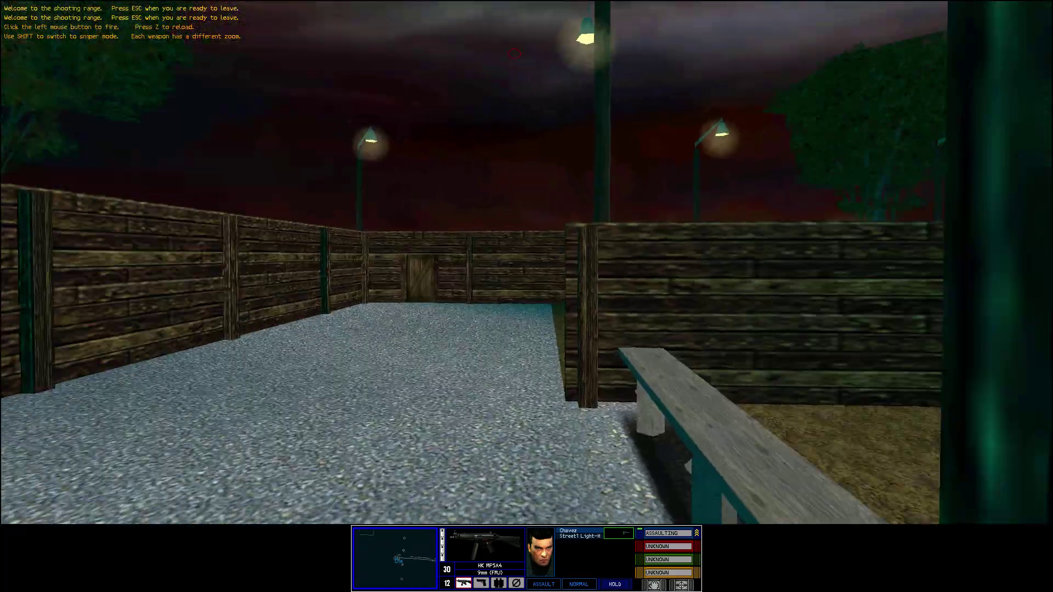
{"action": "key", "text": "w"}
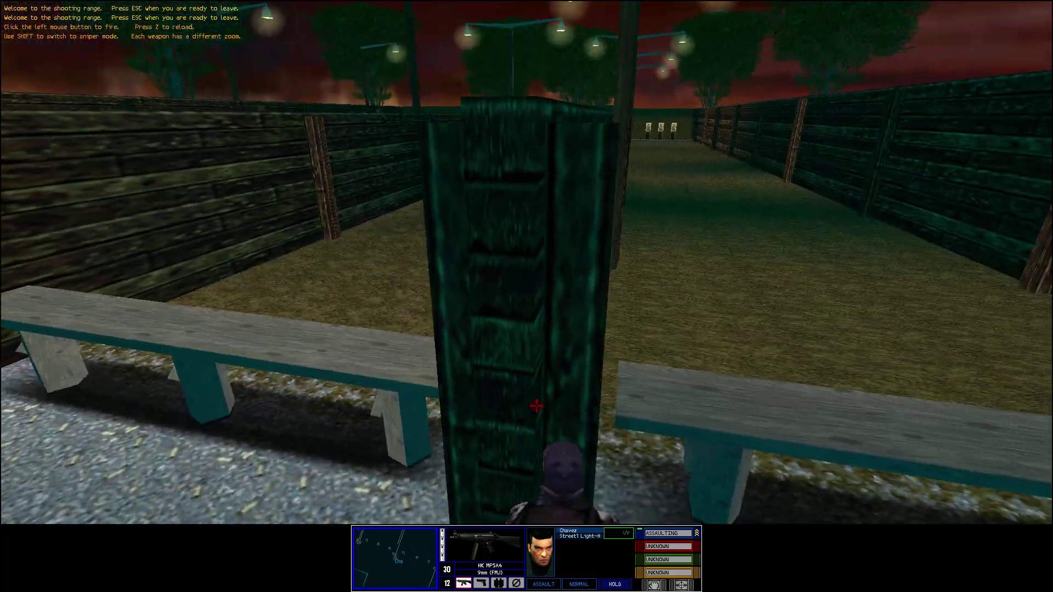
{"action": "key", "text": "Escape"}
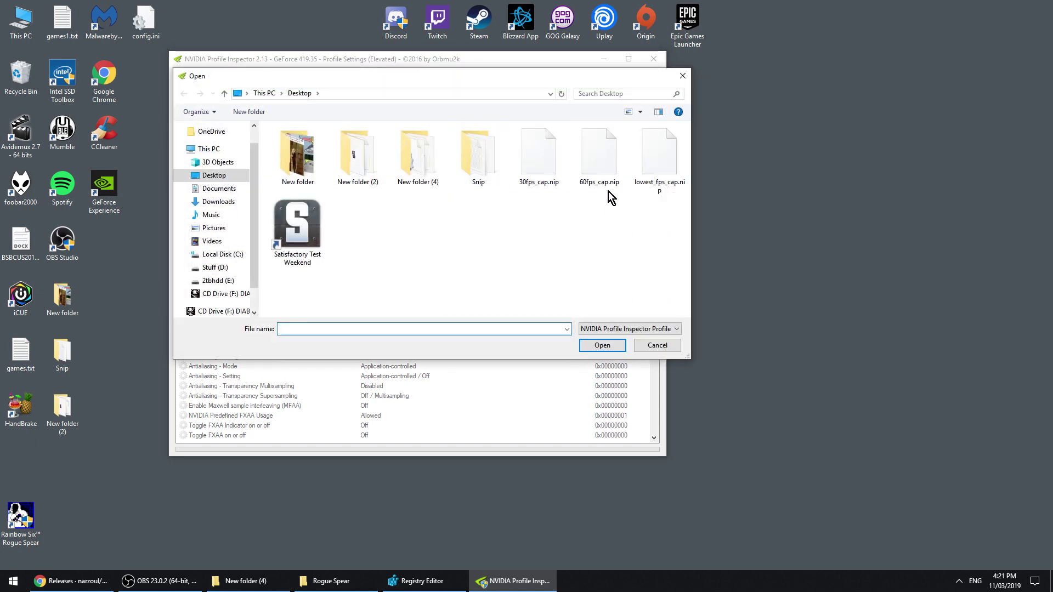
Import and apply 30fps_cap.nip in the driver profile, and start Shooting Range I in Rogue Spear
{"action": "left_click", "coordinate": [567, 328]}
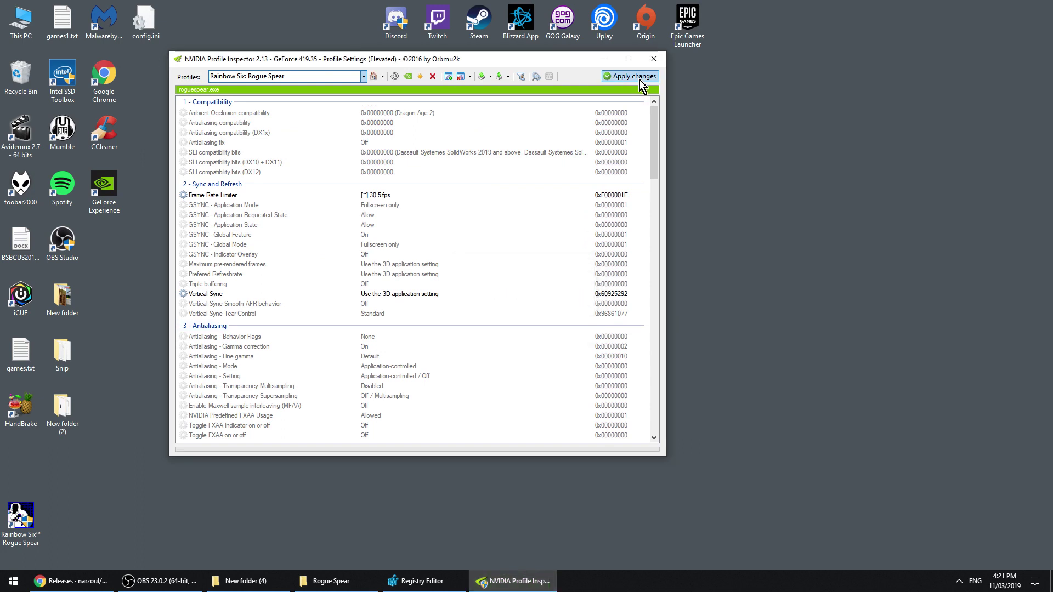
{"action": "double_click", "coordinate": [8, 528]}
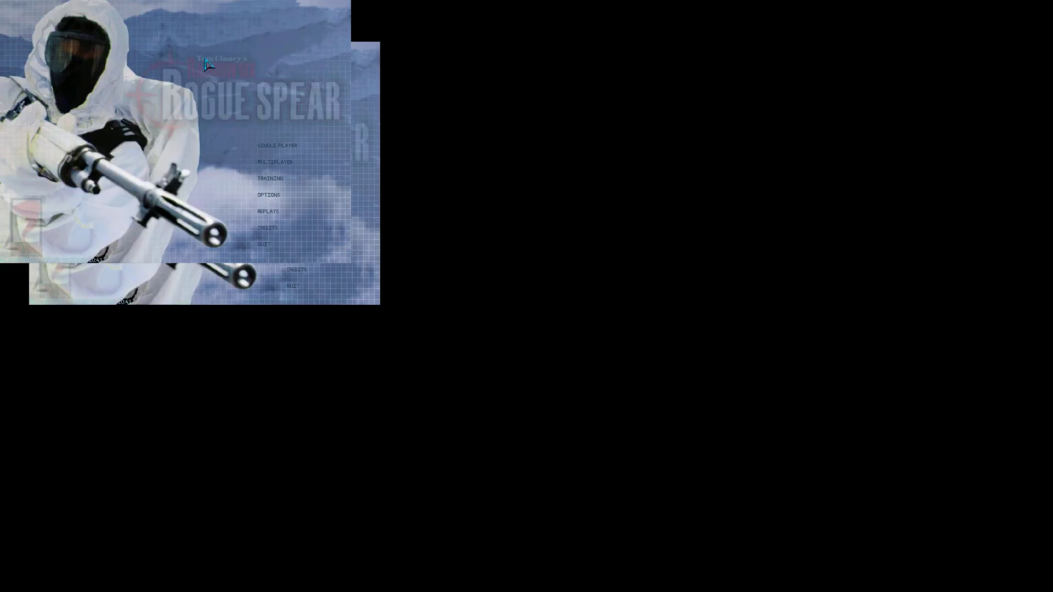
{"action": "left_click", "coordinate": [266, 179]}
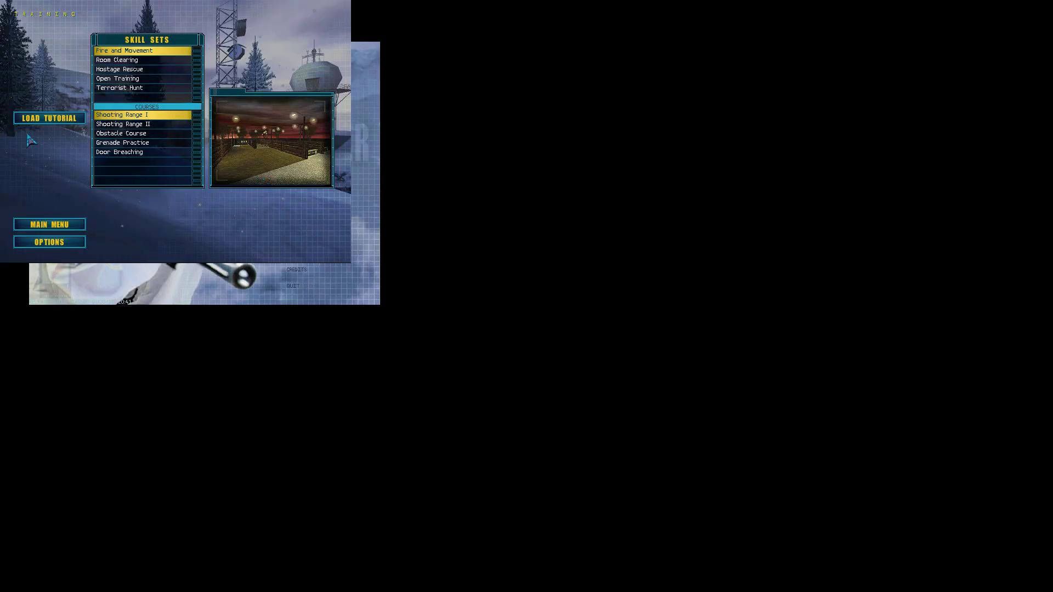
{"action": "double_click", "coordinate": [141, 111]}
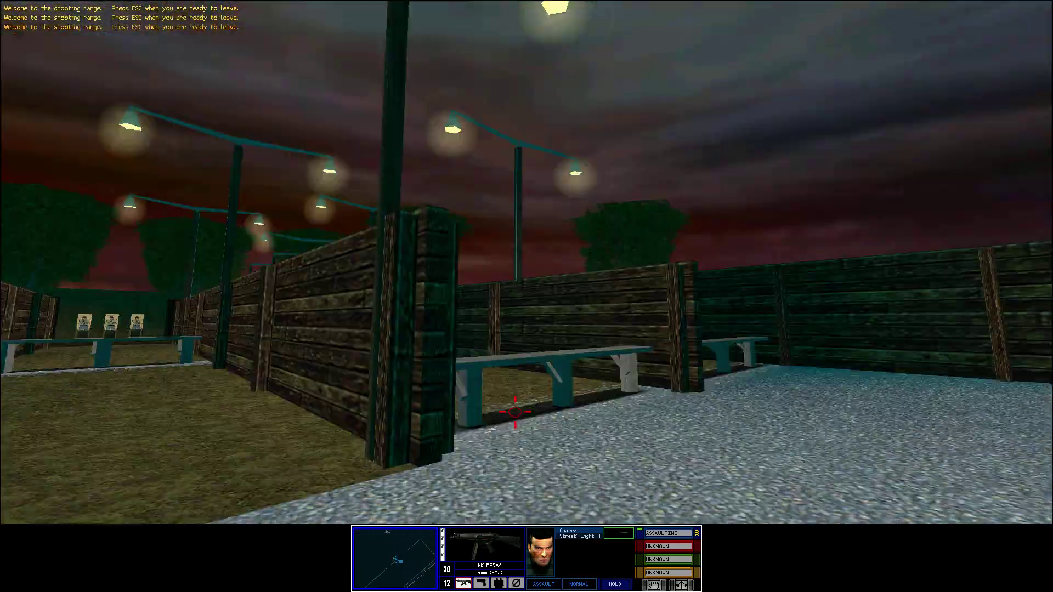
Look around the shooting range with the 30 fps cap, opening the quick menu and returning to the mission
{"action": "key", "text": "t"}
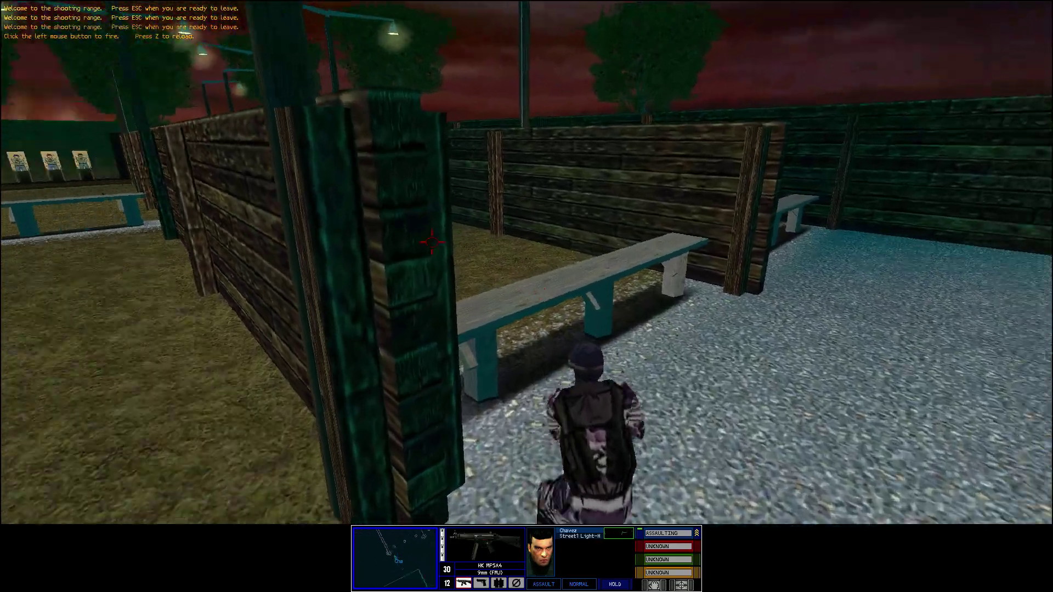
{"action": "key", "text": "Escape"}
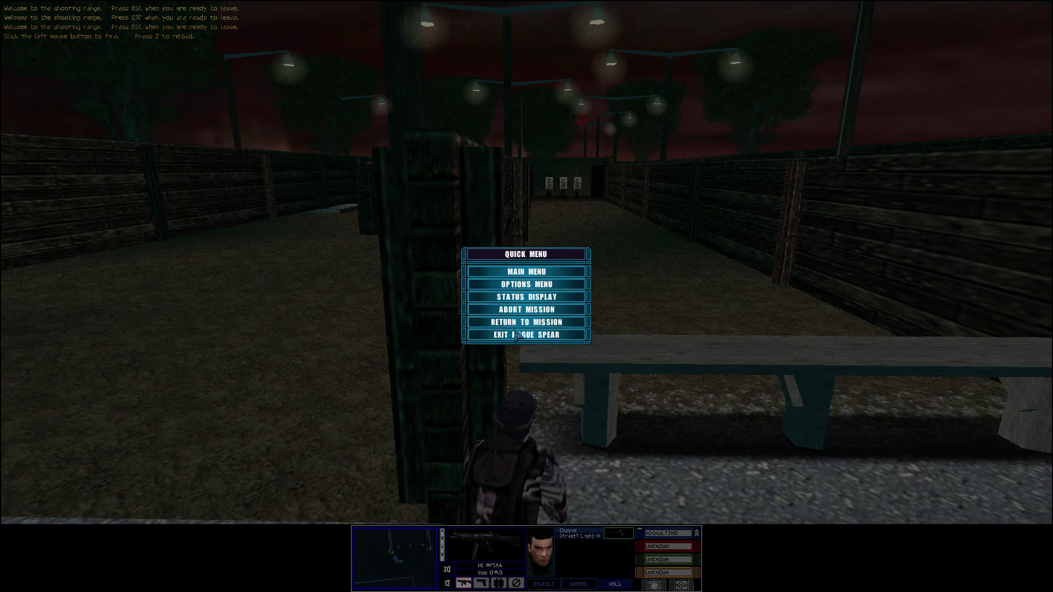
{"action": "key", "text": "Escape"}
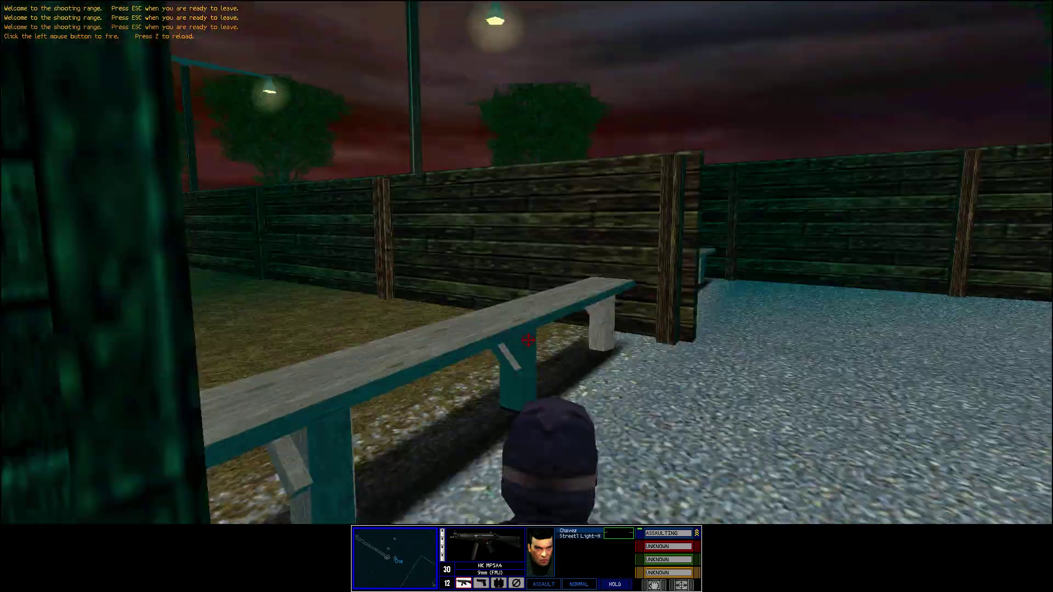